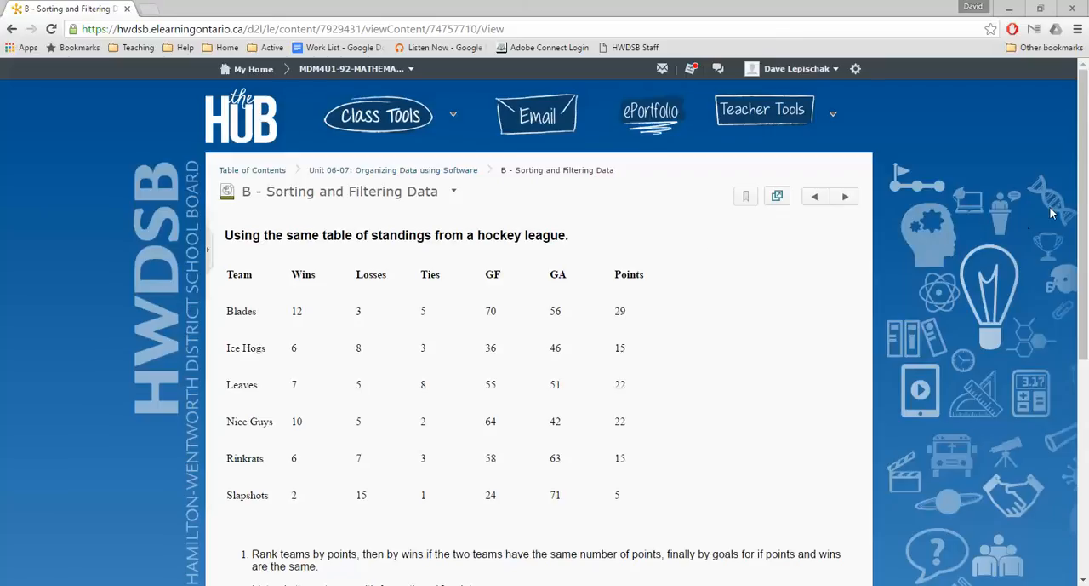
Step: Copy the whole hockey standings table from the web page and paste it at cell A1 of the empty Book2 workbook in Excel
drag(1083, 166, 1086, 237)
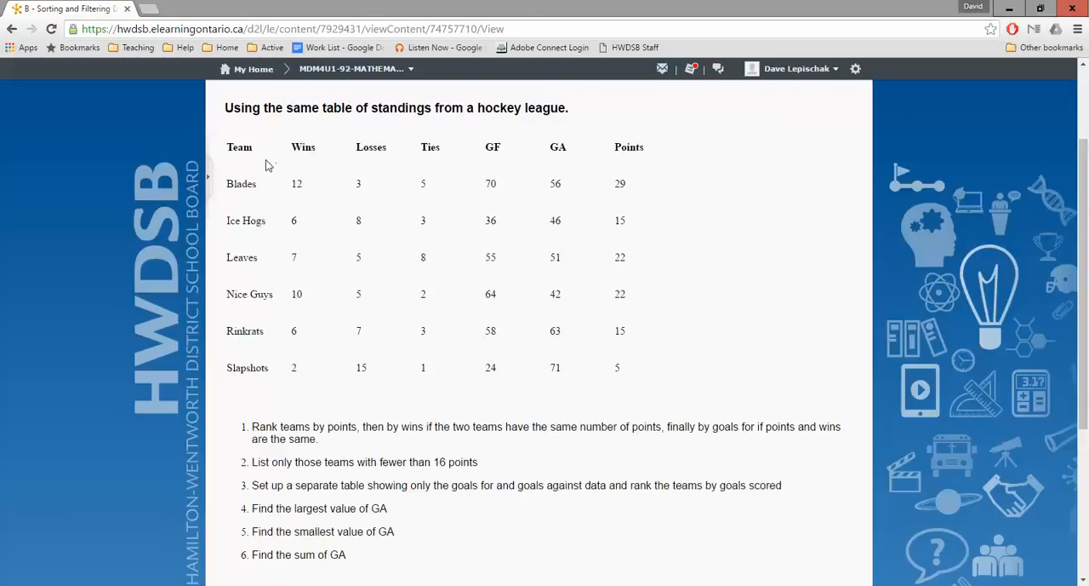
drag(228, 147, 635, 363)
key(ctrl+c)
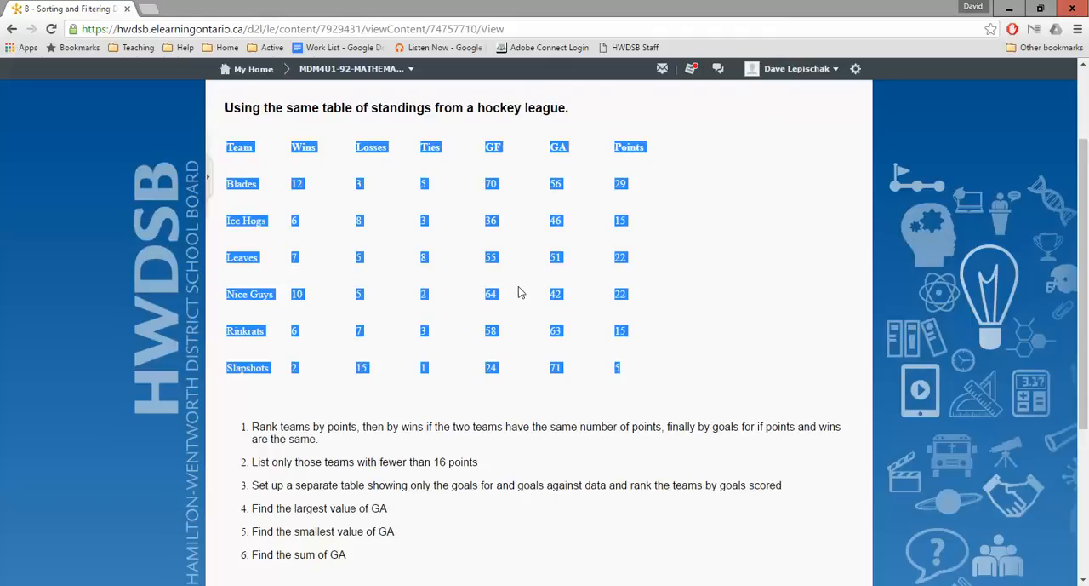
click(485, 584)
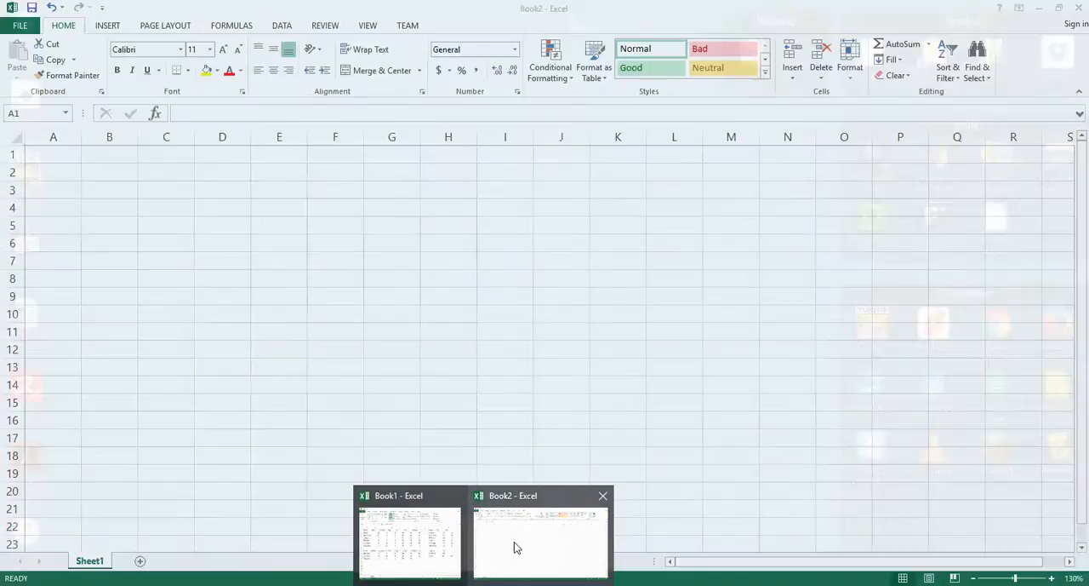
click(514, 542)
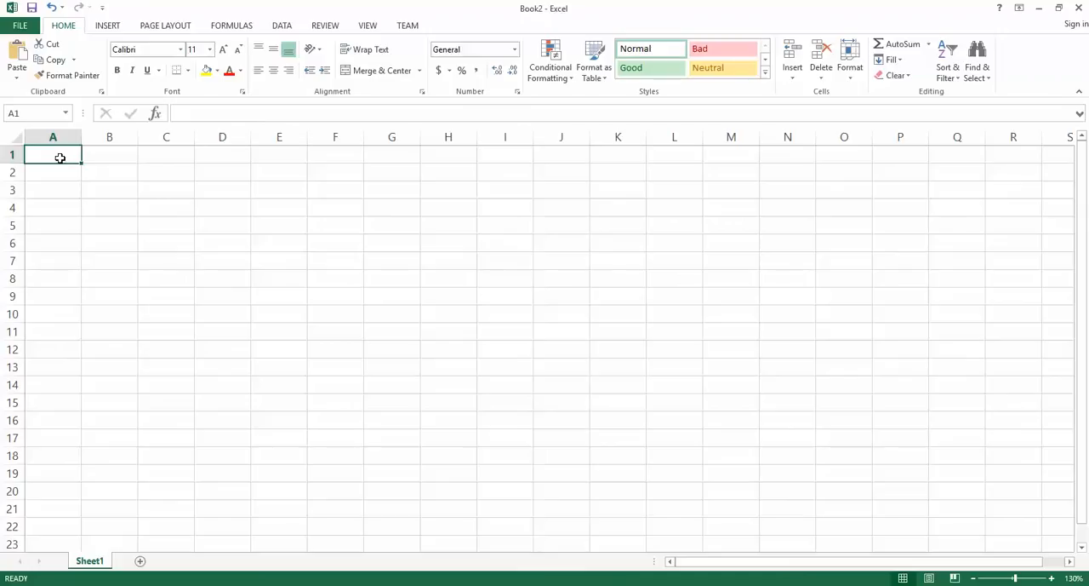
key(ctrl+v)
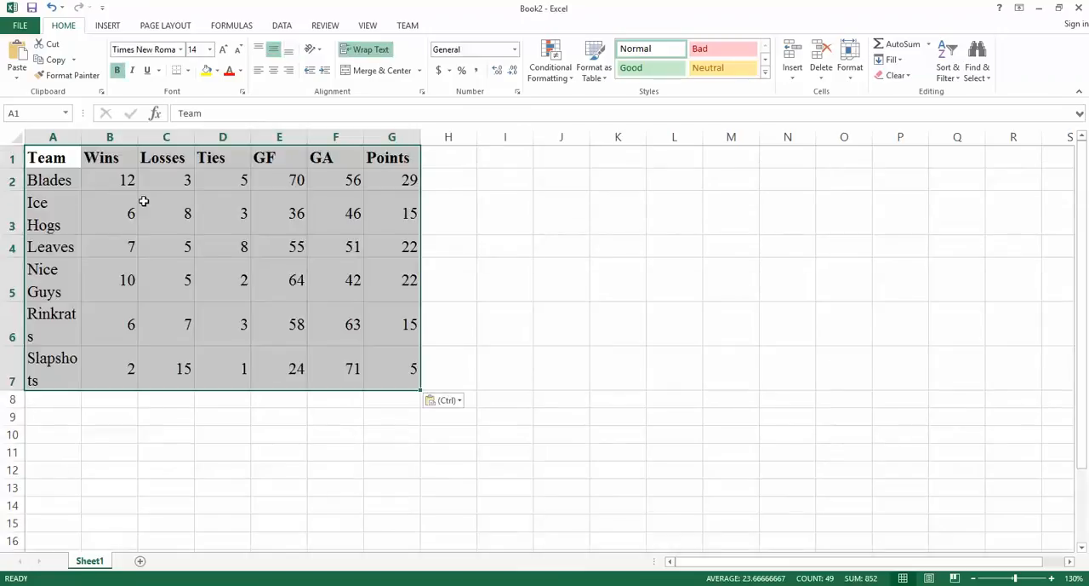
Step: Make the pasted standings table match the destination formatting
click(460, 402)
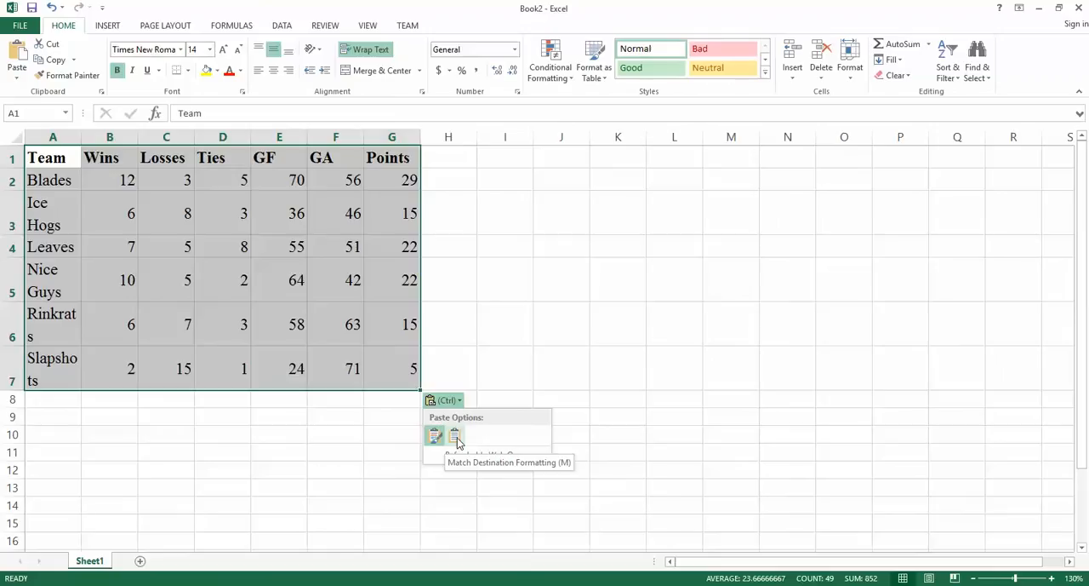
click(456, 437)
click(454, 160)
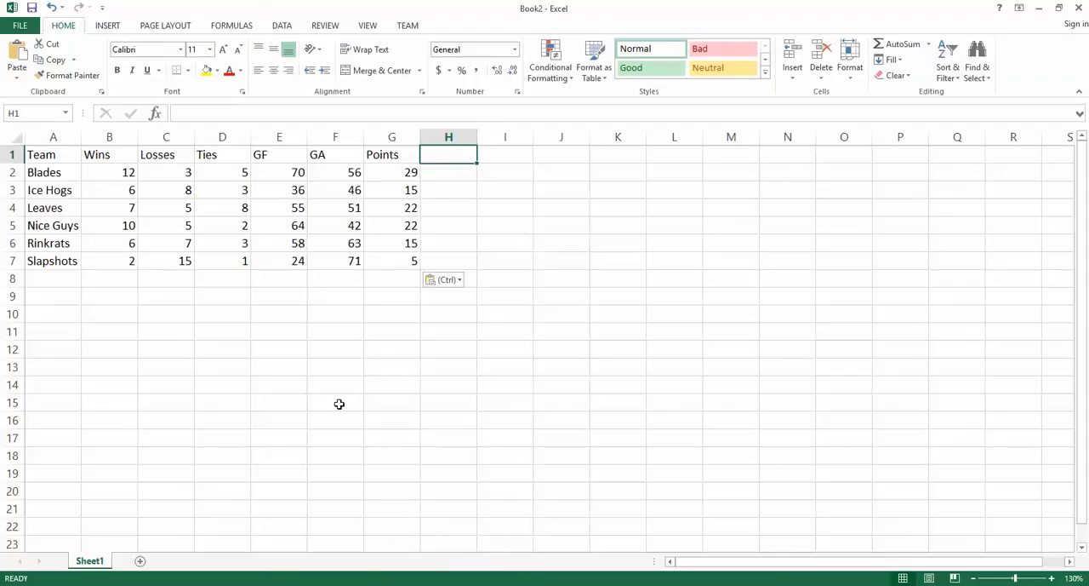
Step: Sort the team rows A2:G7 by Points values from smallest to largest
click(451, 584)
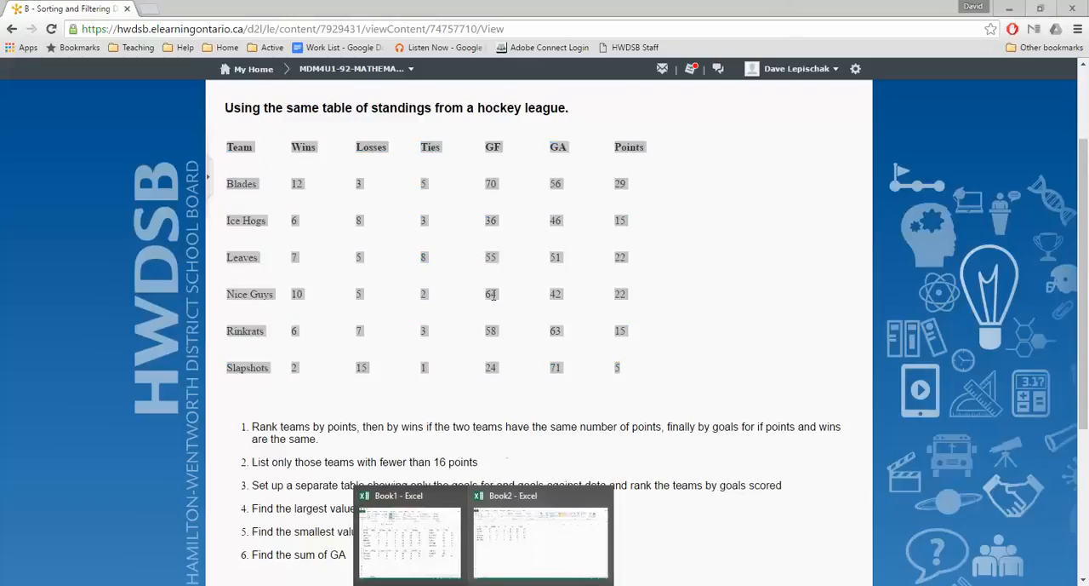
click(524, 535)
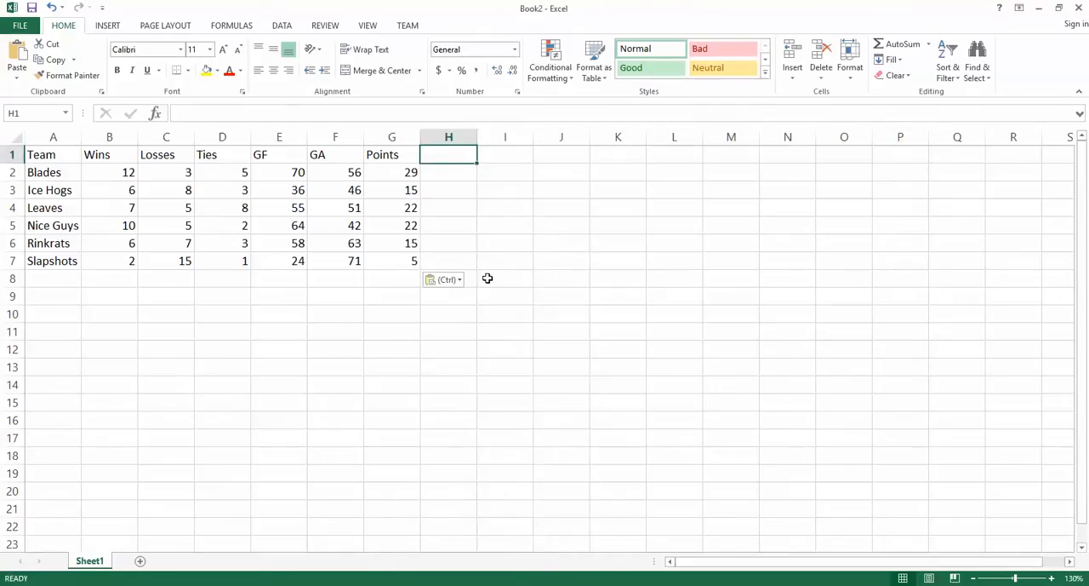
click(61, 172)
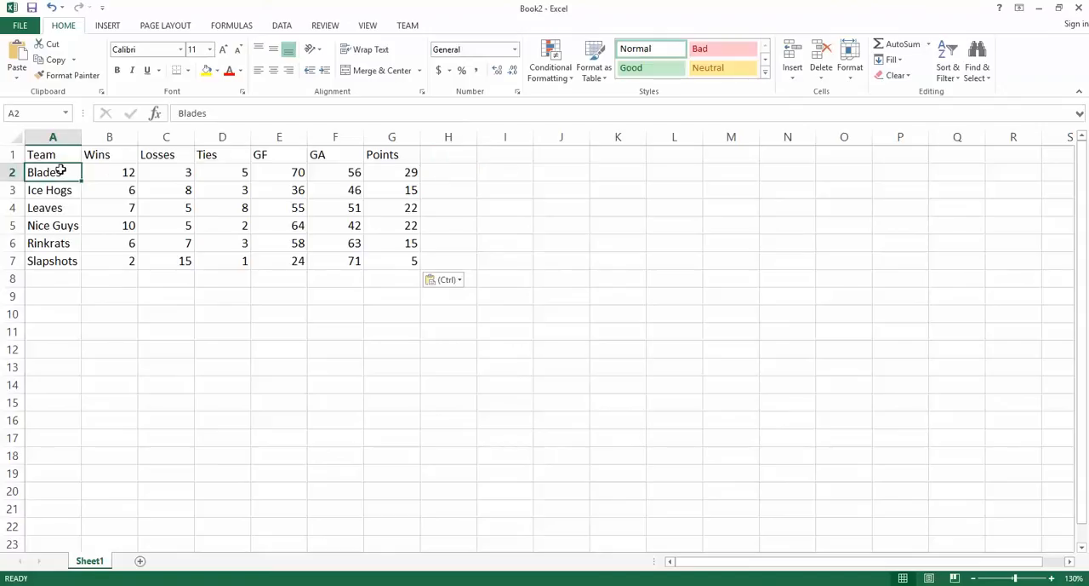
mouse_move(63, 172)
mouse_down()
mouse_move(297, 187)
mouse_move(389, 244)
mouse_move(387, 262)
mouse_up()
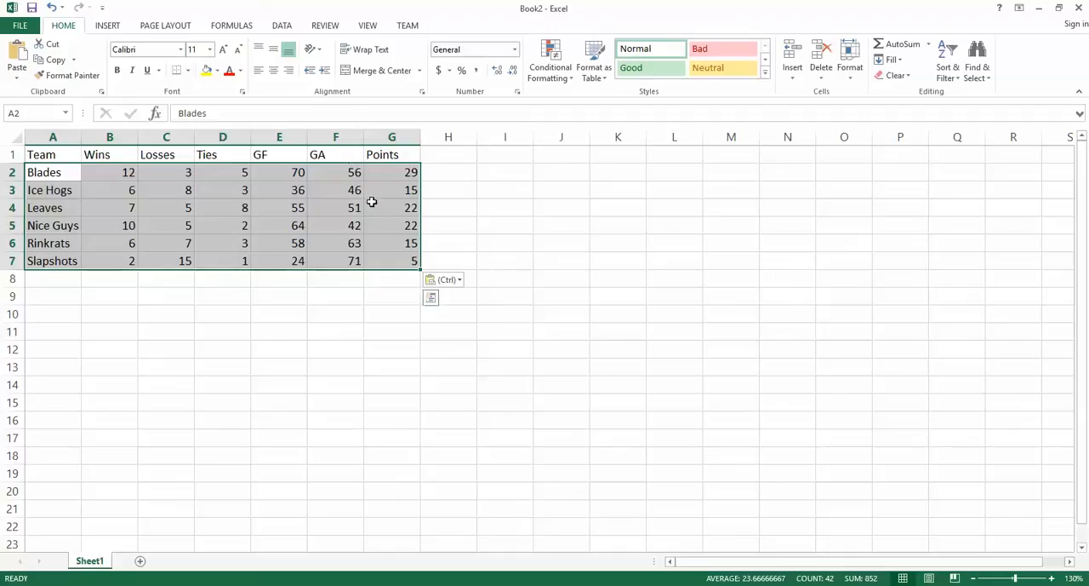
click(113, 27)
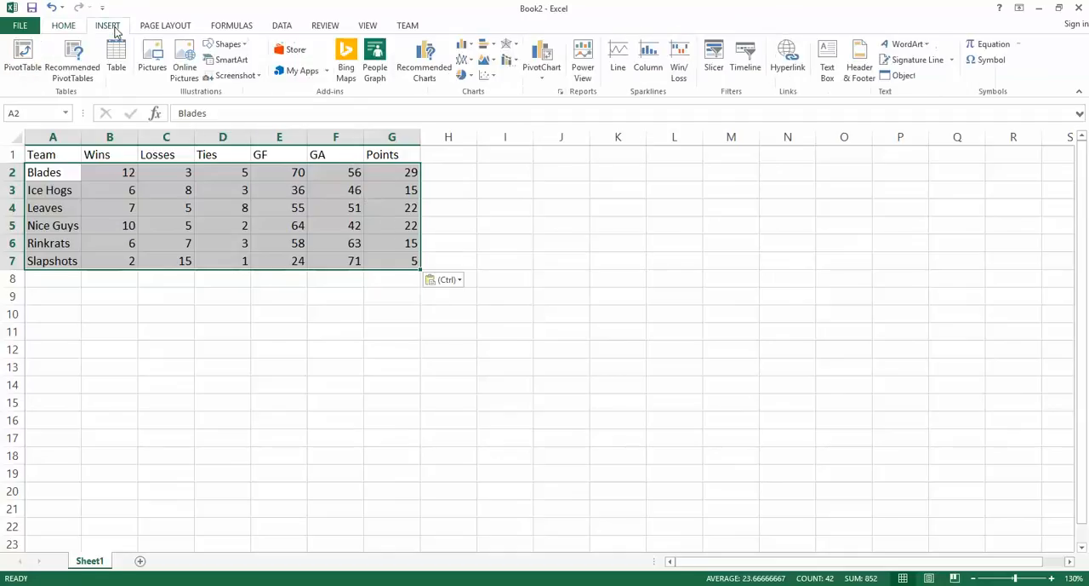
click(284, 28)
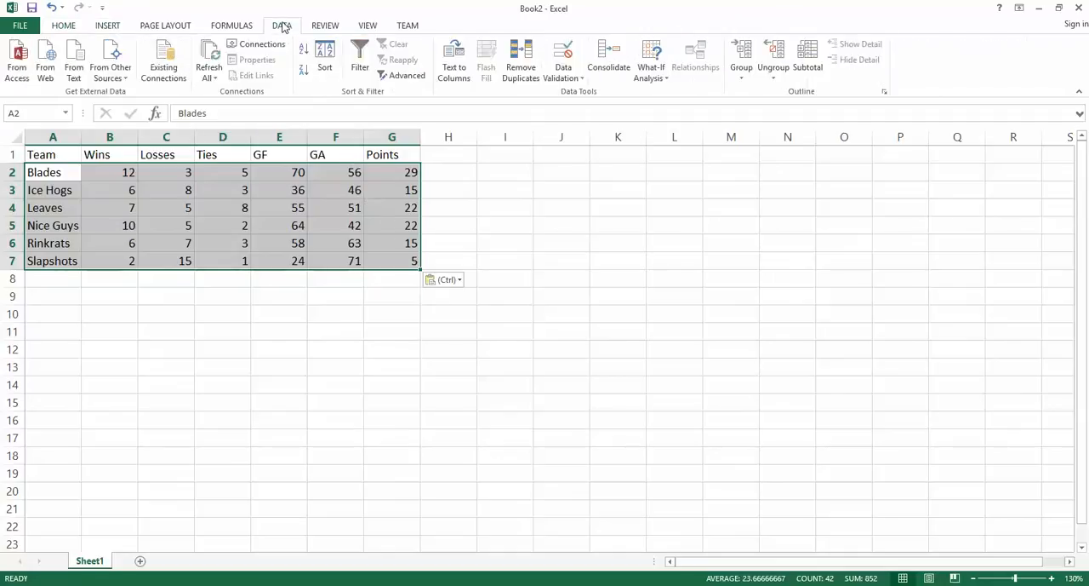
click(326, 73)
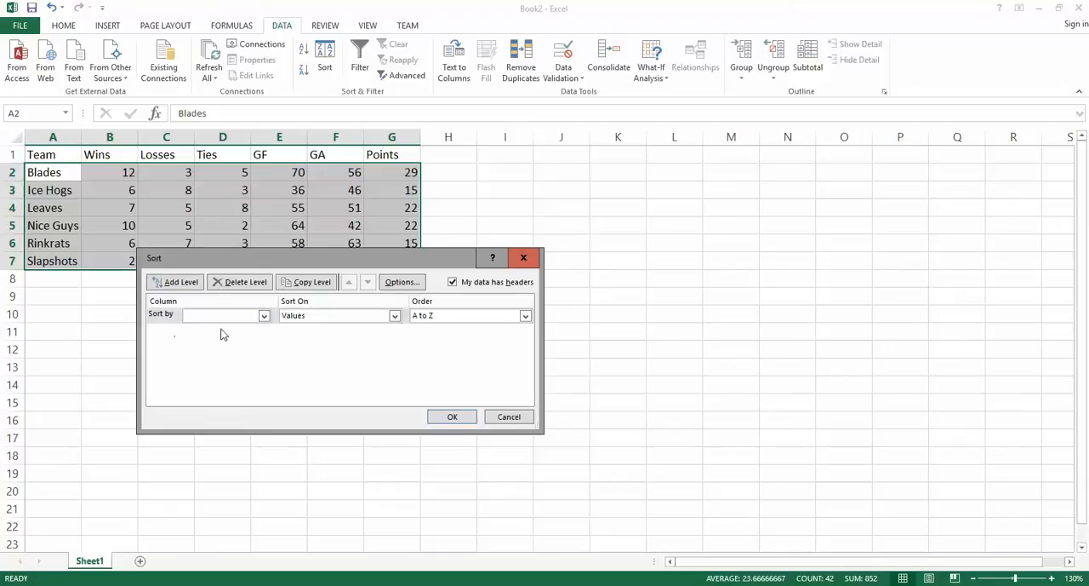
click(264, 316)
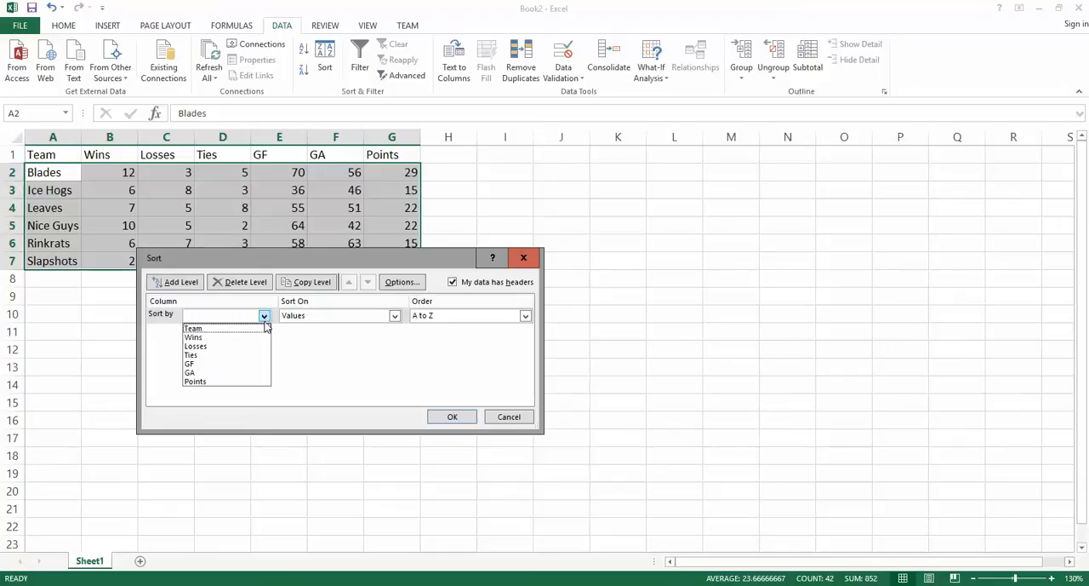
click(226, 382)
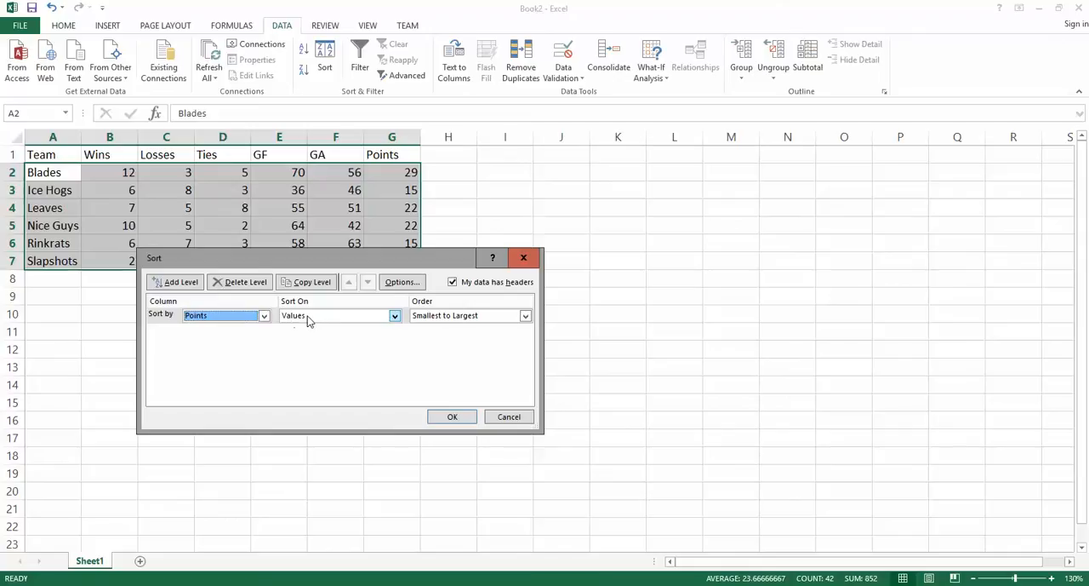
click(525, 316)
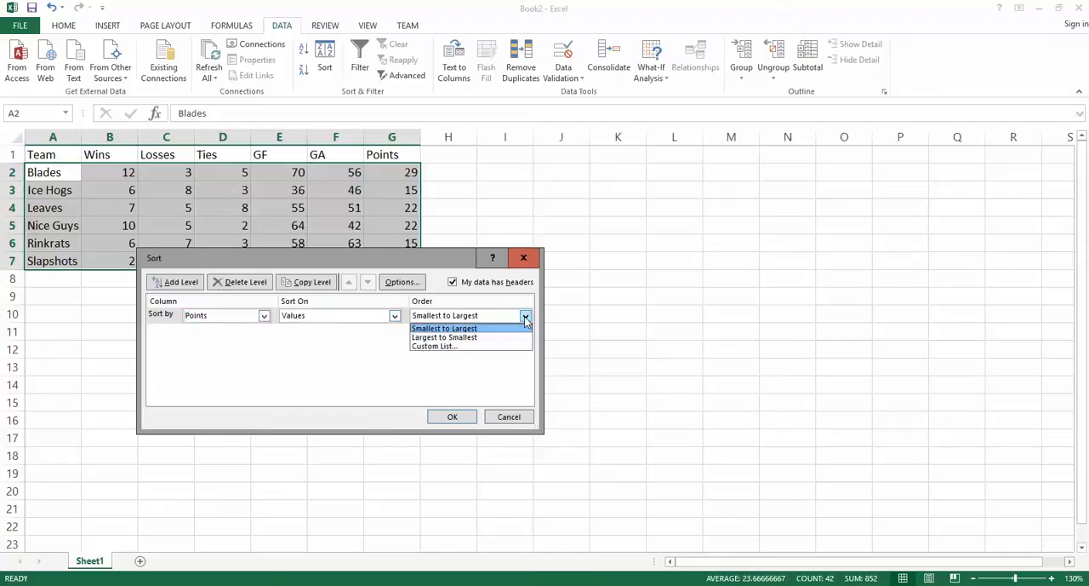
click(471, 330)
click(466, 419)
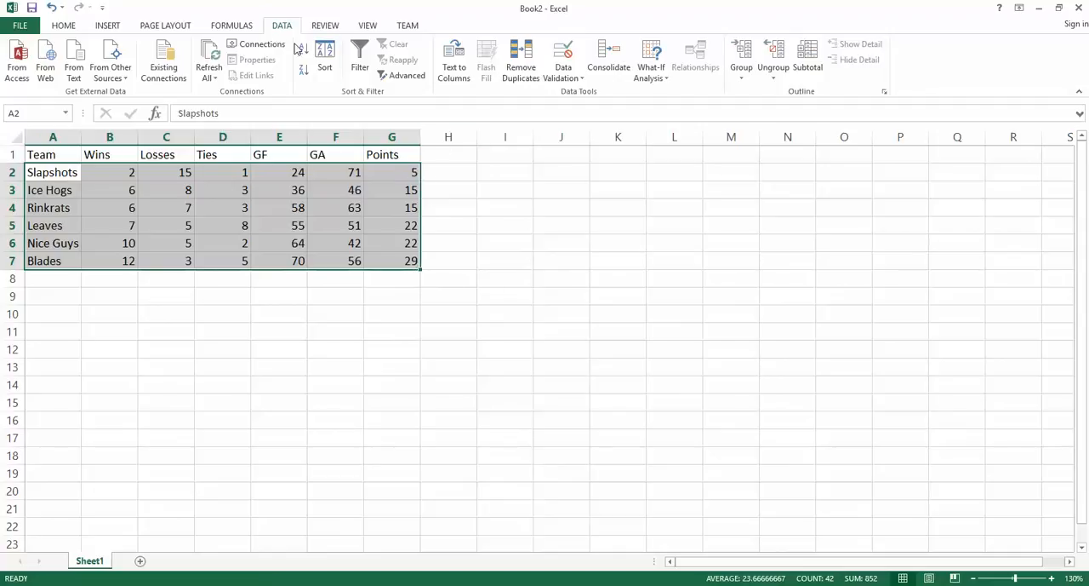
Step: Re-sort the team rows by Points from largest to smallest
click(325, 70)
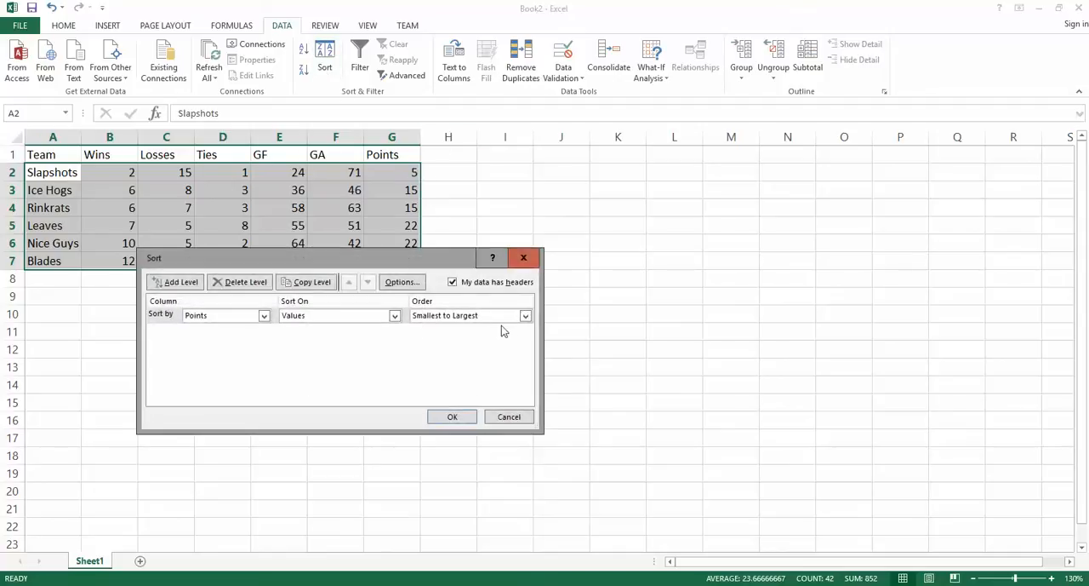
click(525, 316)
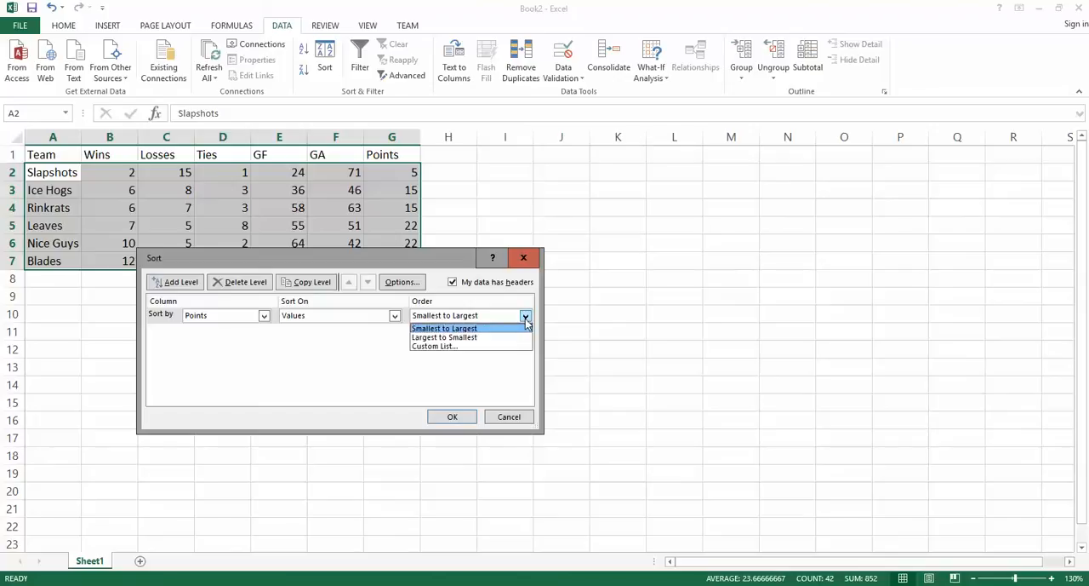
click(462, 337)
click(462, 423)
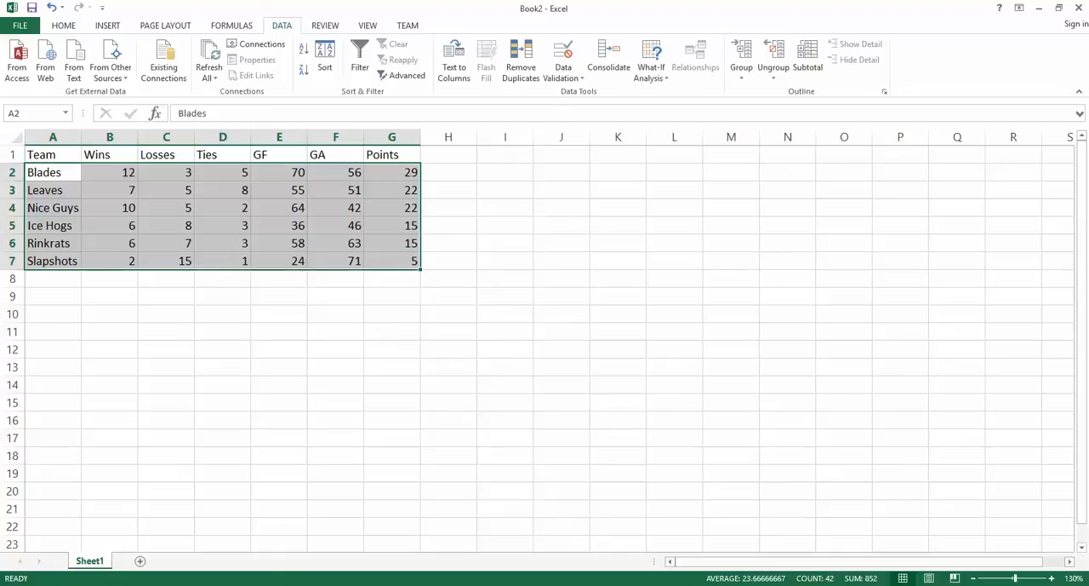
Step: Check the ranking task on the web page, then add a second sort level in Book2 by Wins, largest to smallest, and apply it
key(alt+Tab)
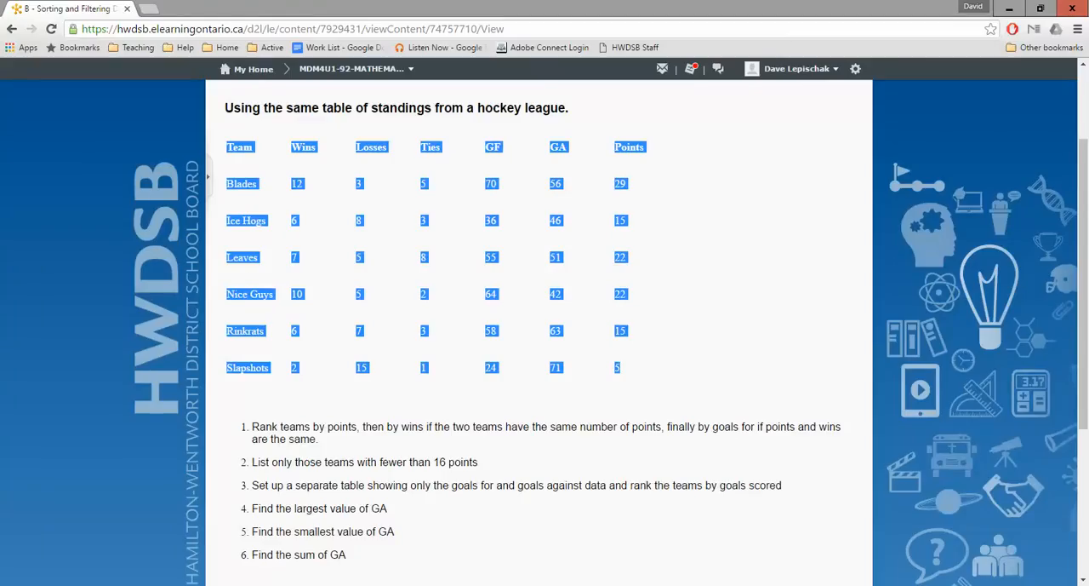
click(483, 585)
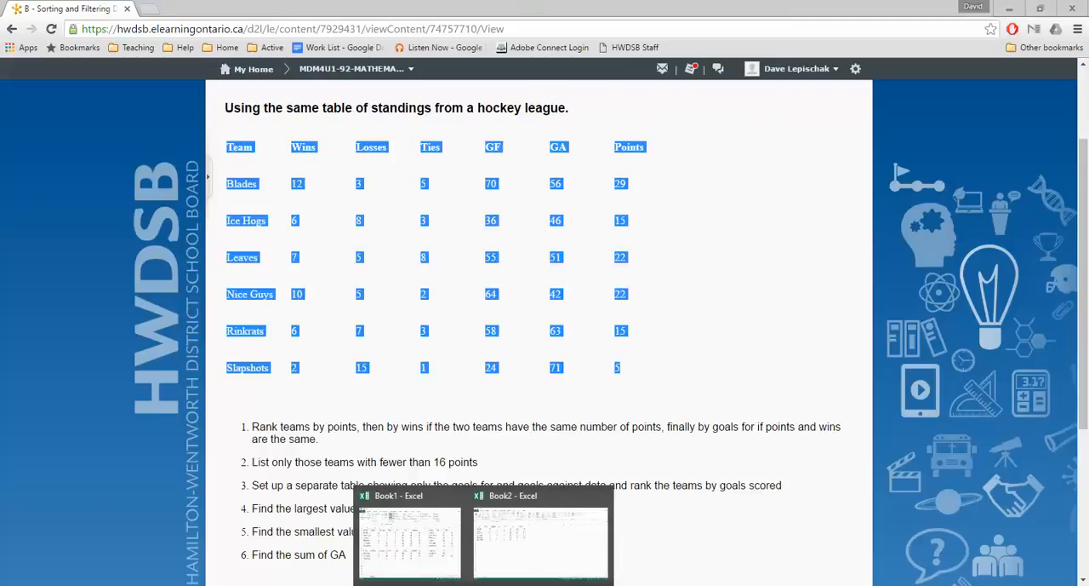
click(510, 549)
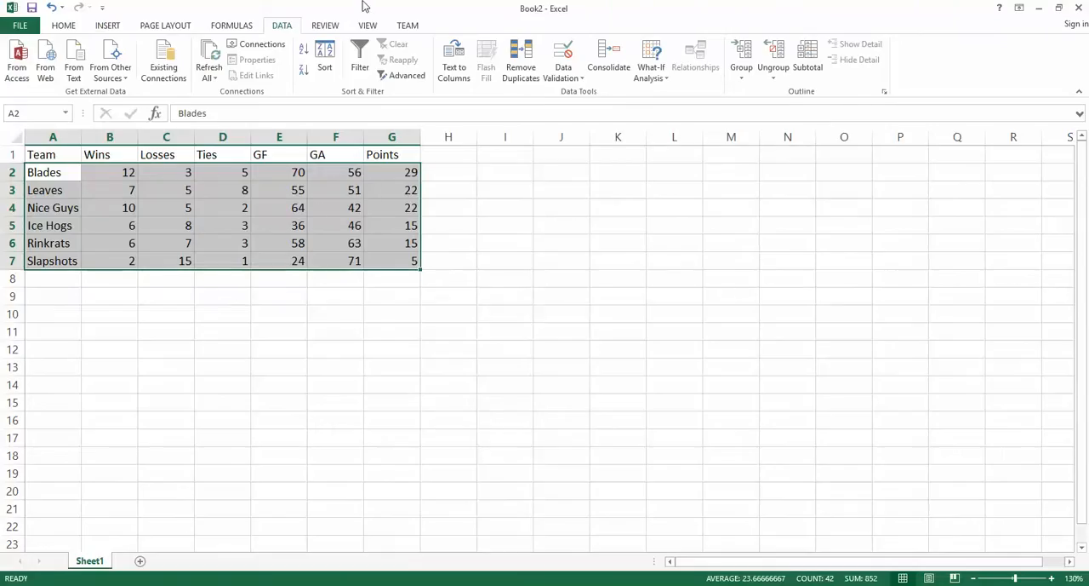
click(326, 65)
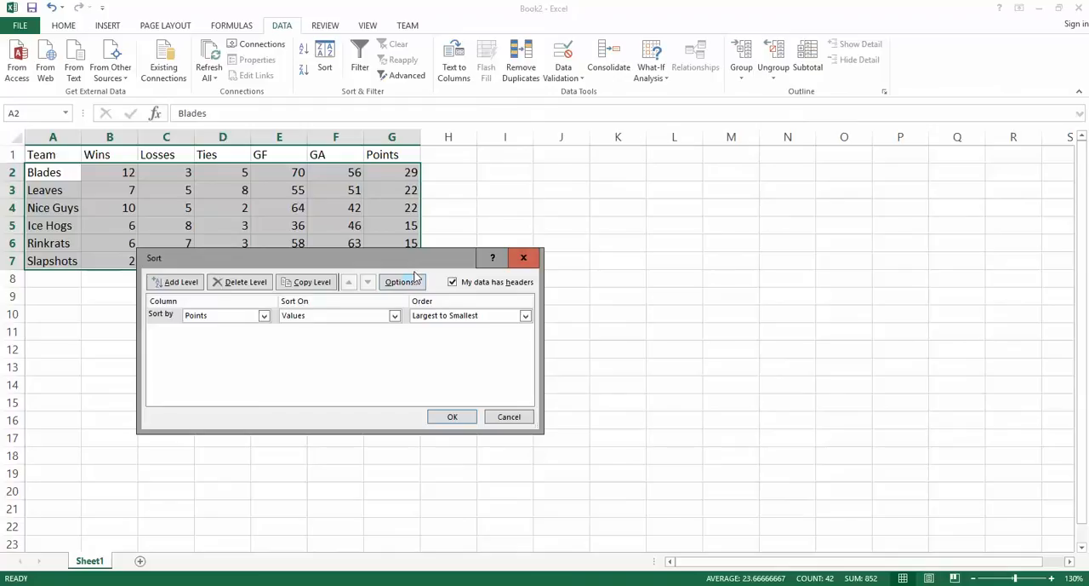
click(182, 281)
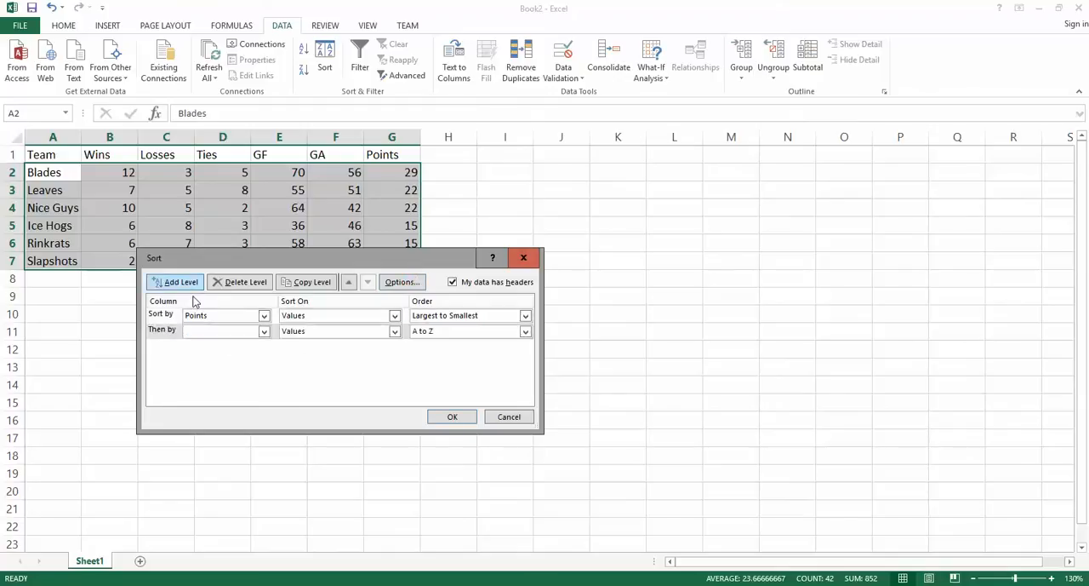
click(264, 332)
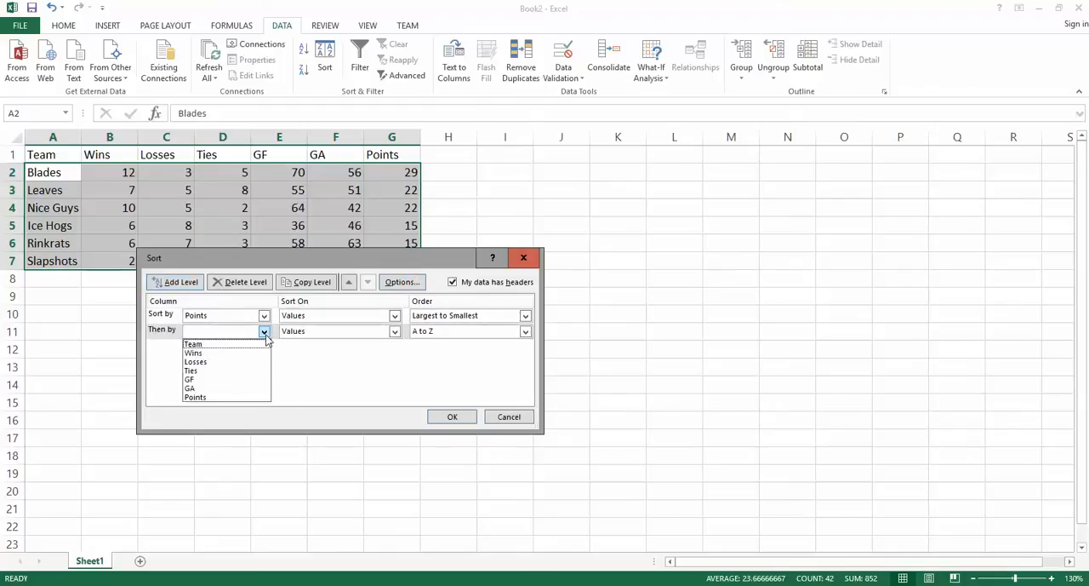
click(224, 352)
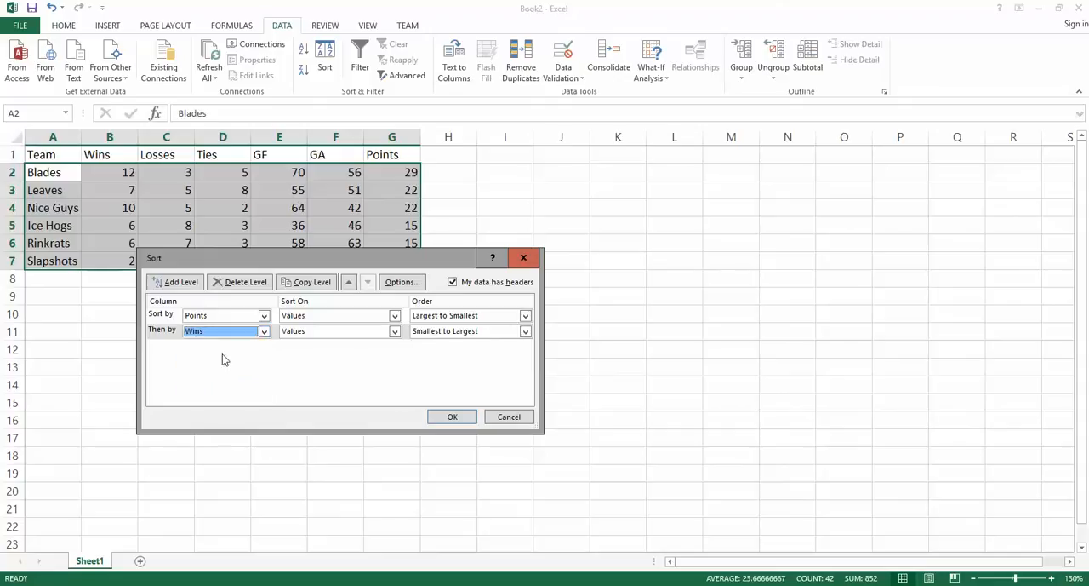
click(525, 331)
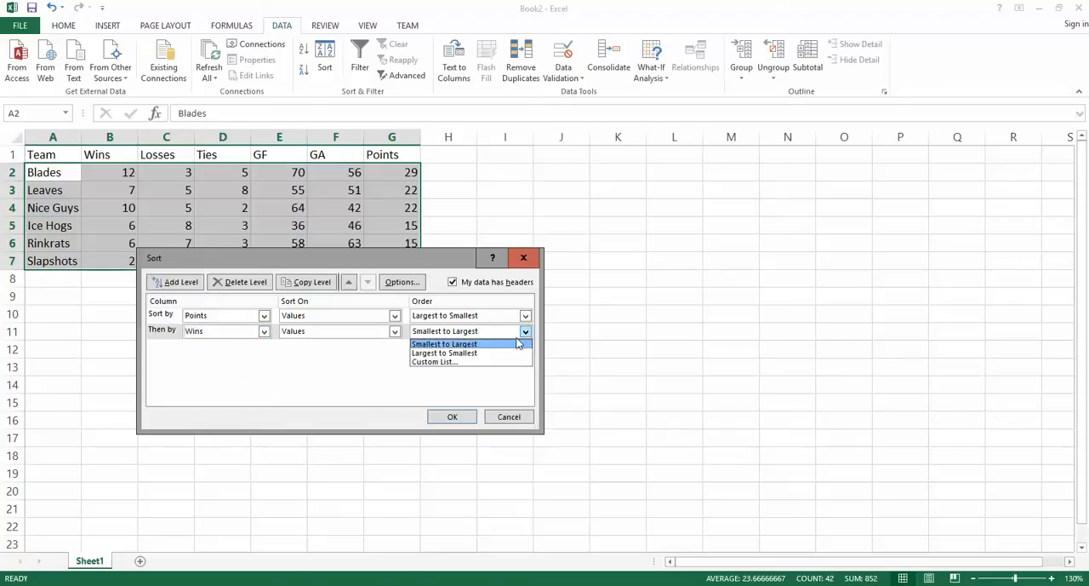
click(469, 354)
click(453, 417)
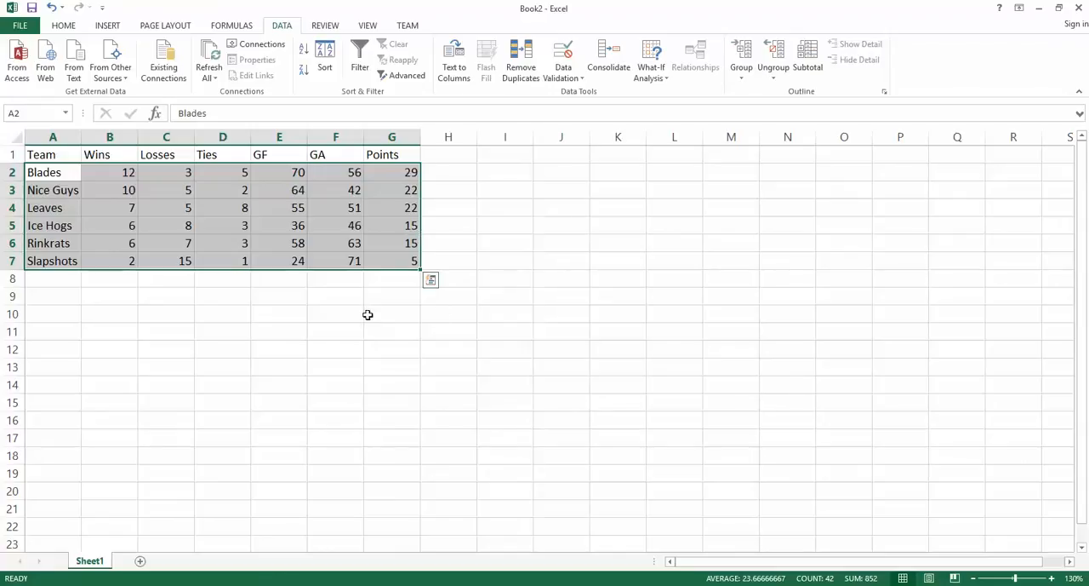
Step: Add a sort level for the standings by GF values, ordered largest to smallest
click(328, 72)
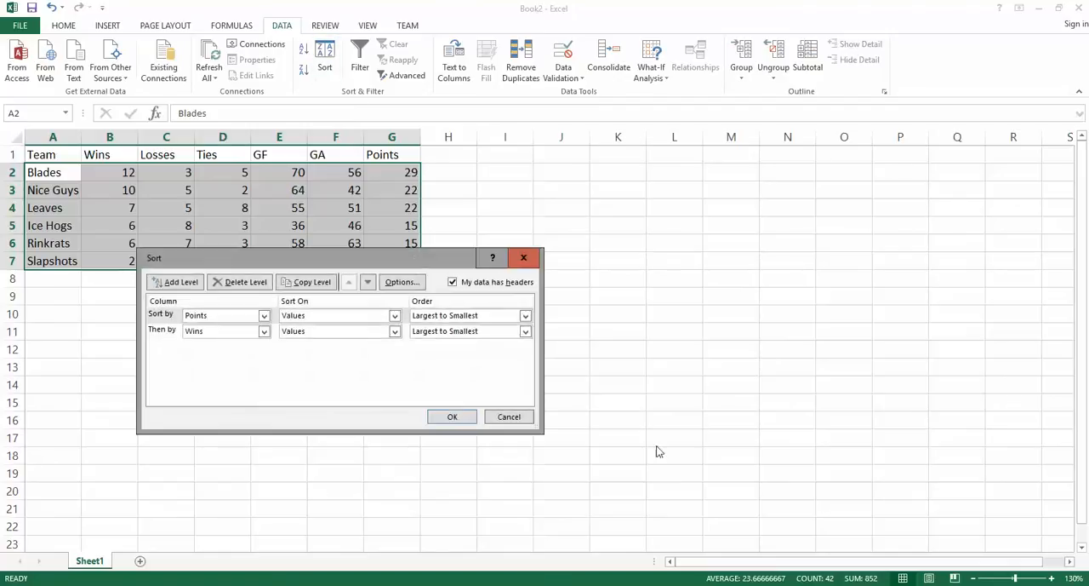
click(183, 287)
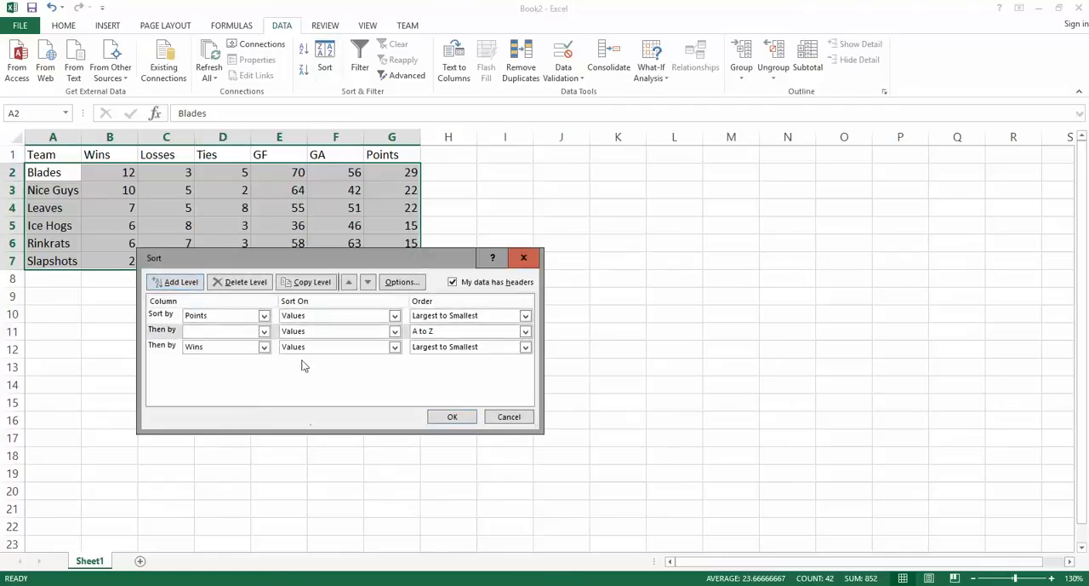
click(265, 333)
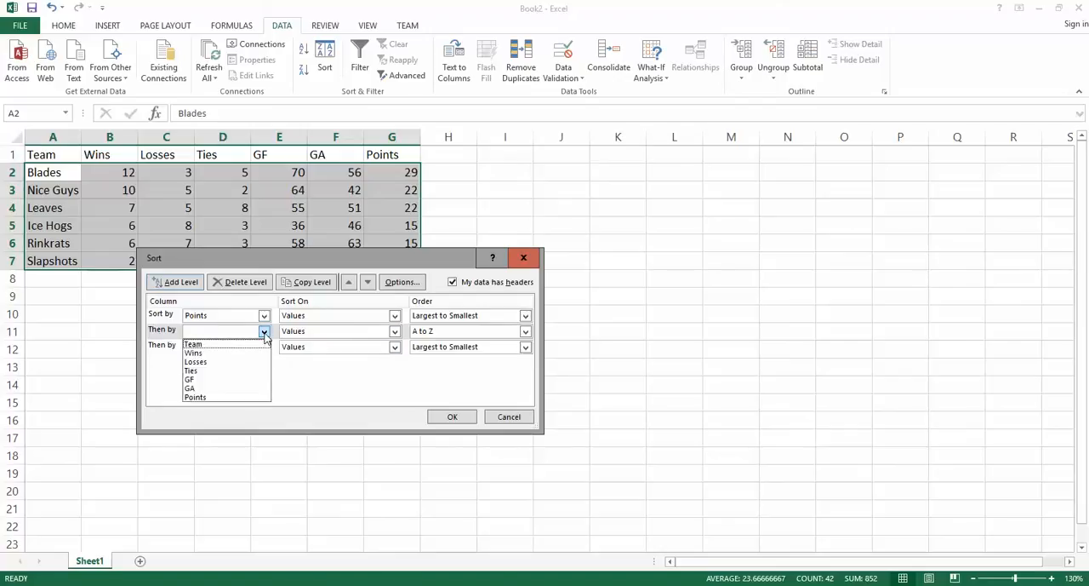
click(228, 385)
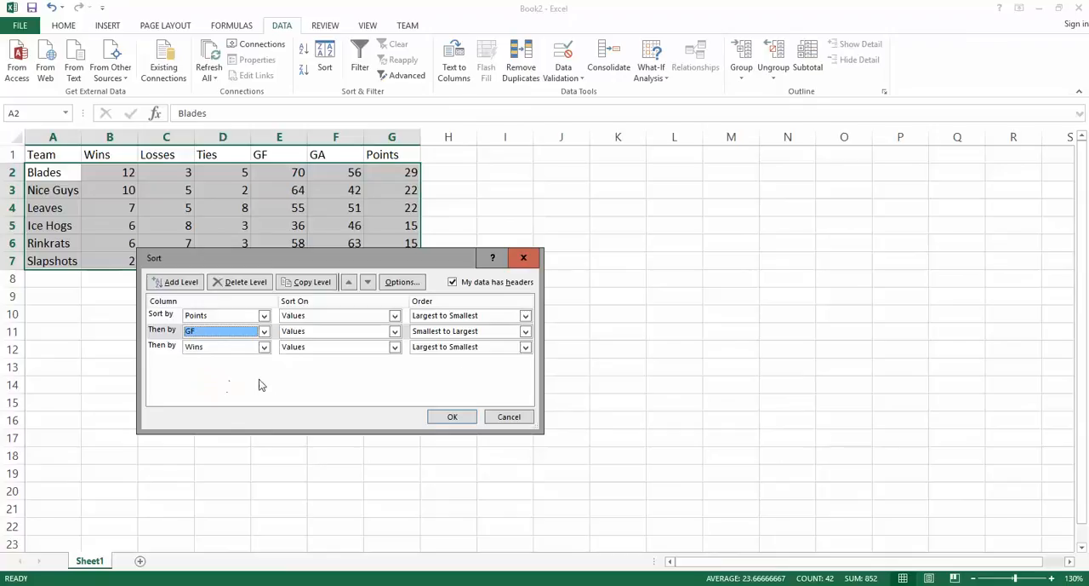
click(526, 332)
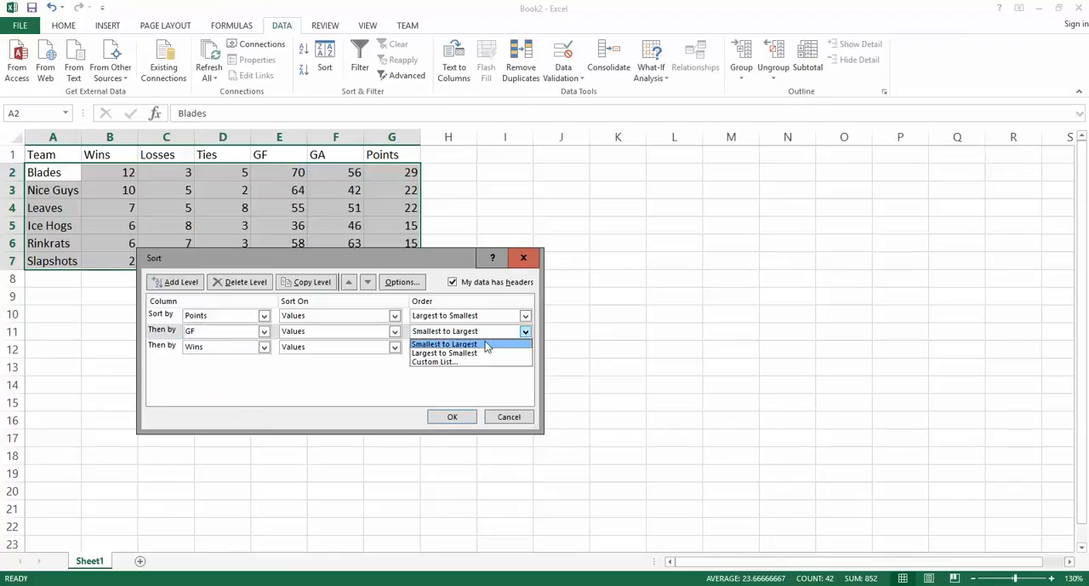
click(471, 354)
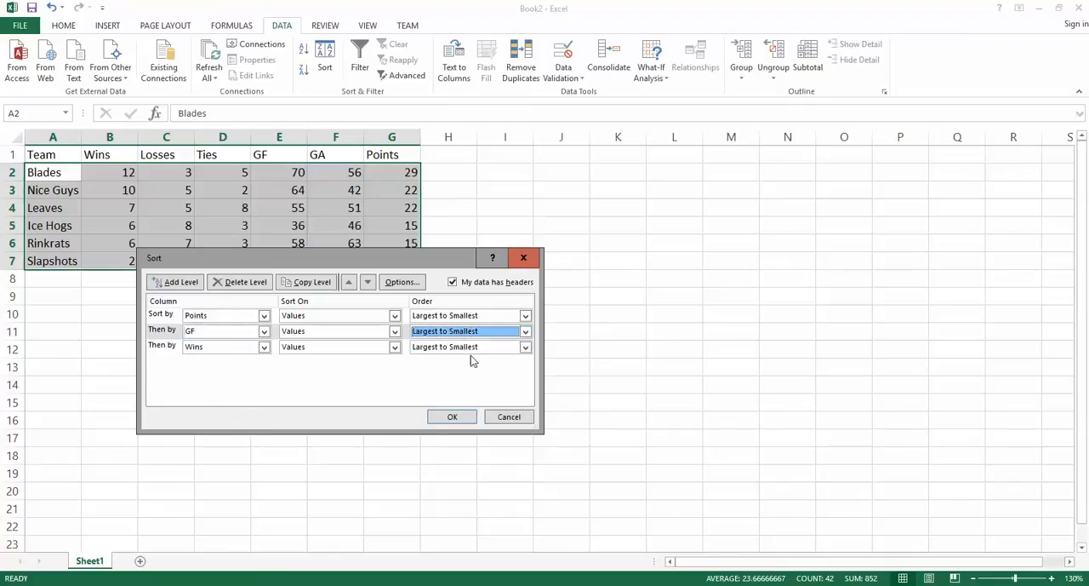
Step: Move the GF sort level below Wins and apply the three-level sort to the team rows
click(169, 332)
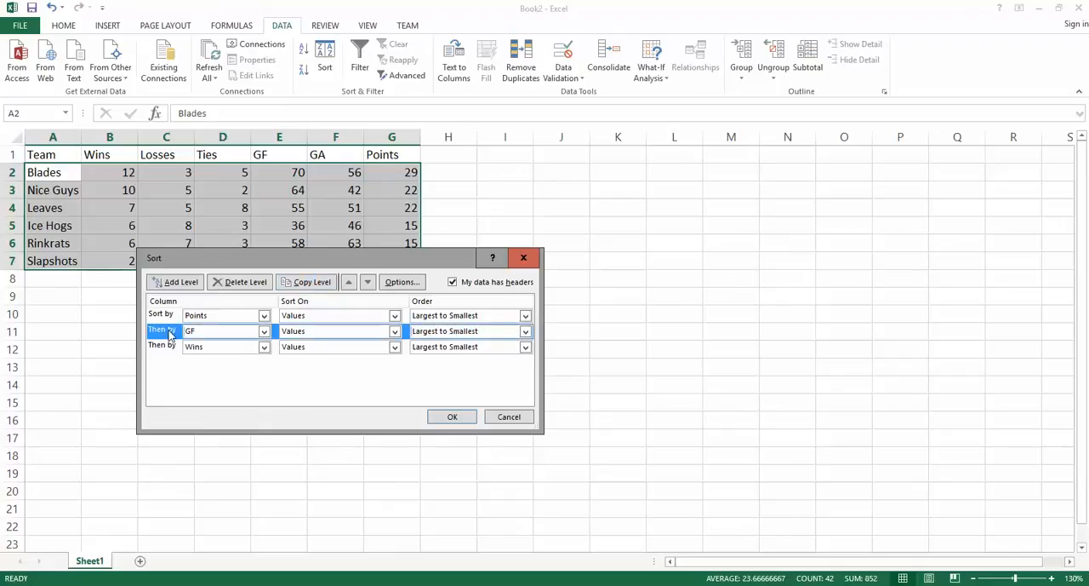
click(368, 283)
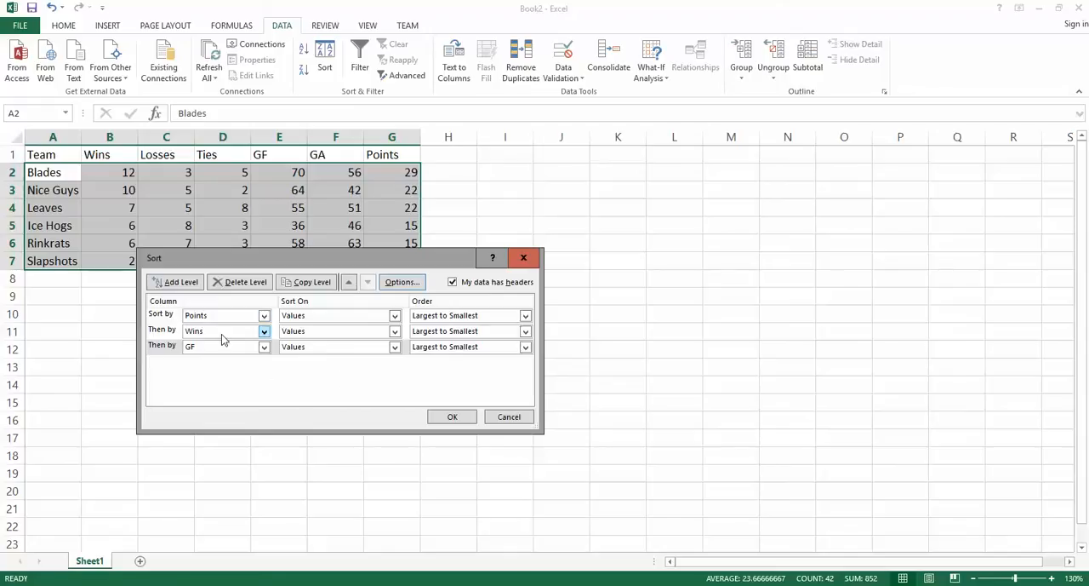
click(455, 416)
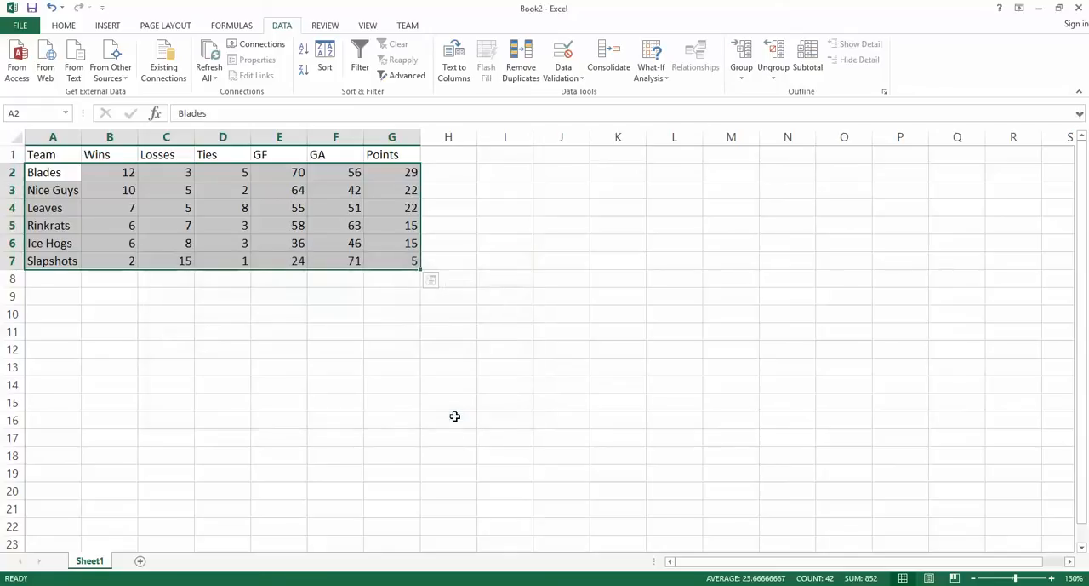
click(322, 285)
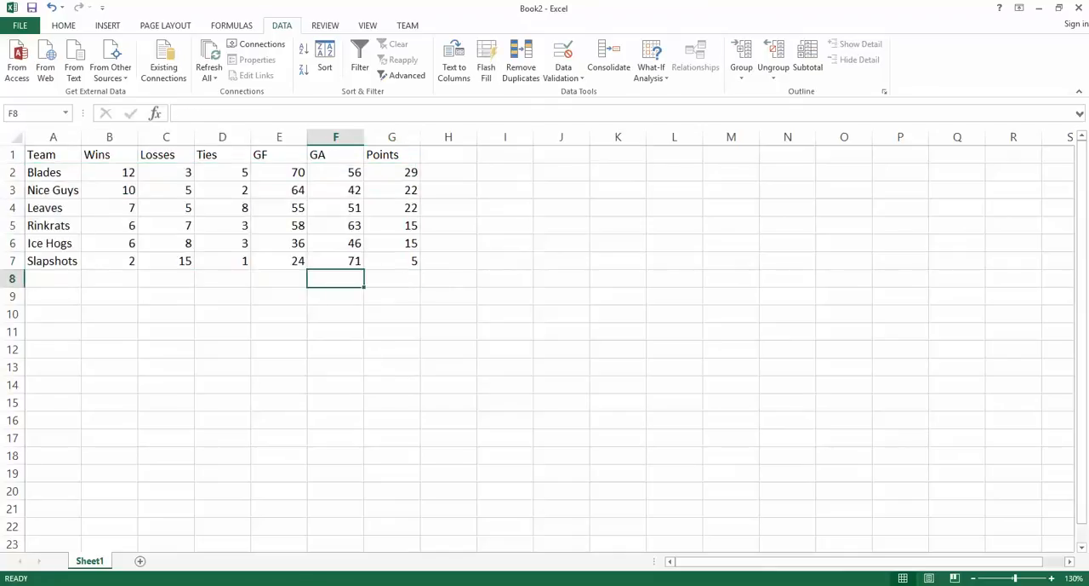
Step: Check the next task on the web page, then copy the standings table A1:G7 in Book2 to A9
key(alt+Tab)
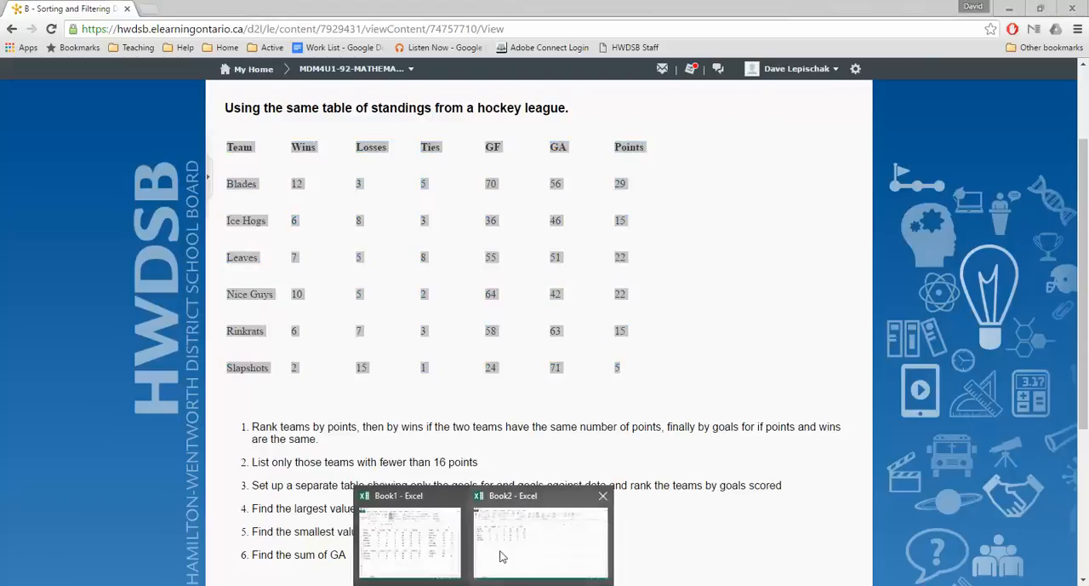
click(503, 553)
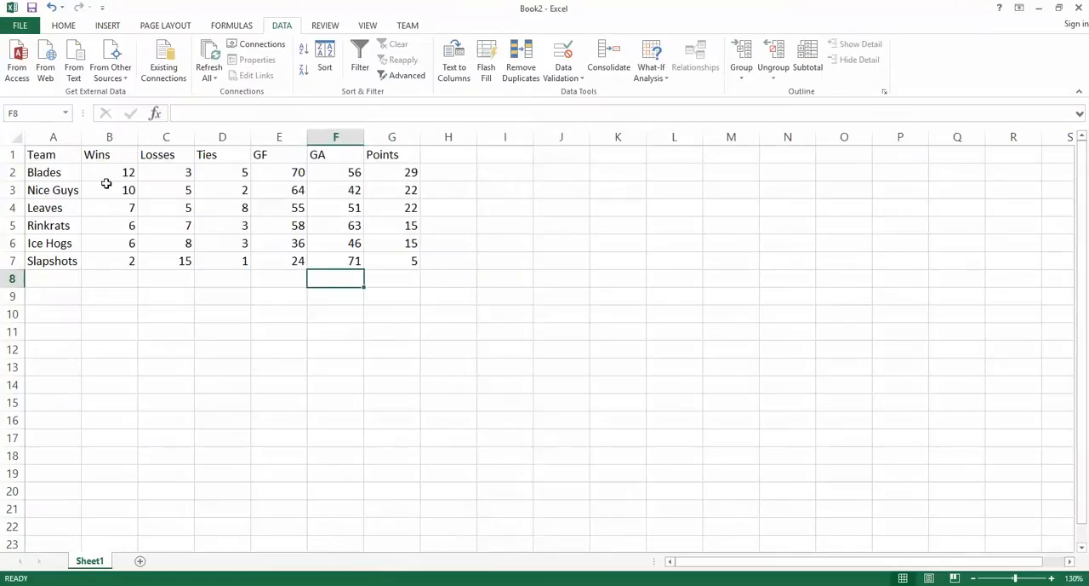
drag(54, 158, 380, 266)
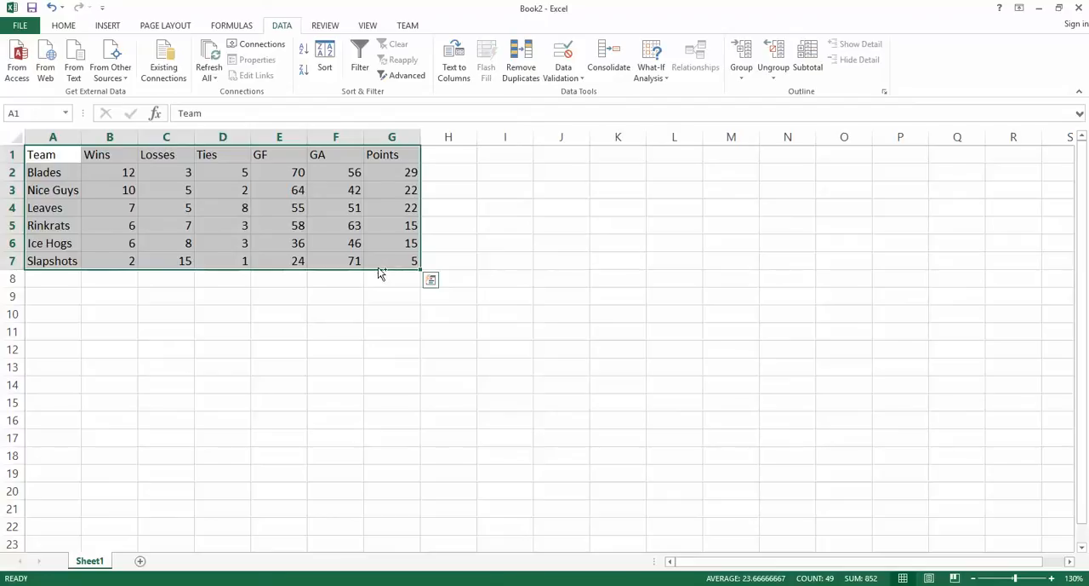
key(ctrl+c)
click(73, 300)
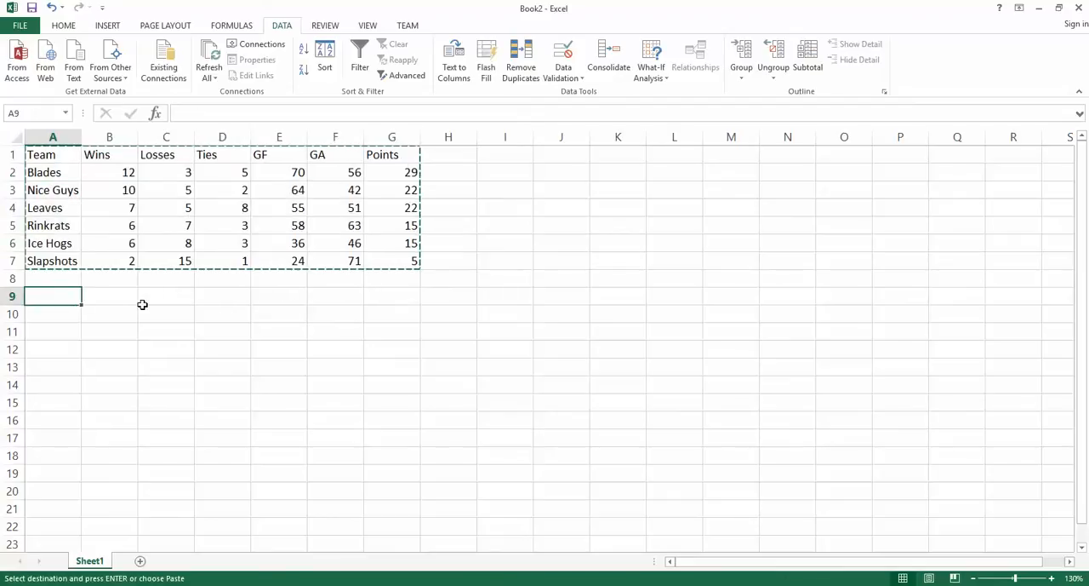
key(ctrl+v)
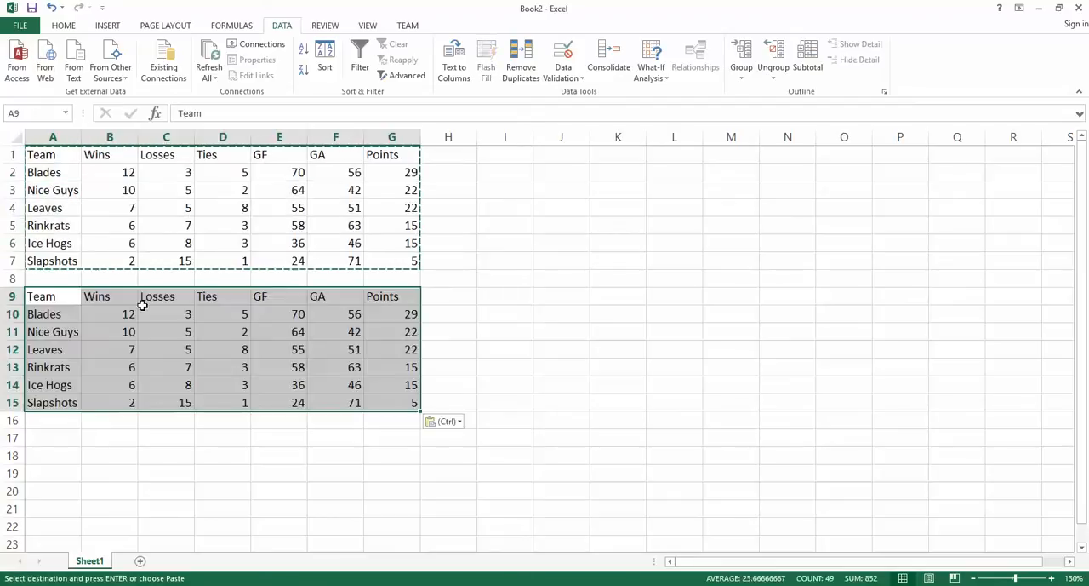
click(477, 333)
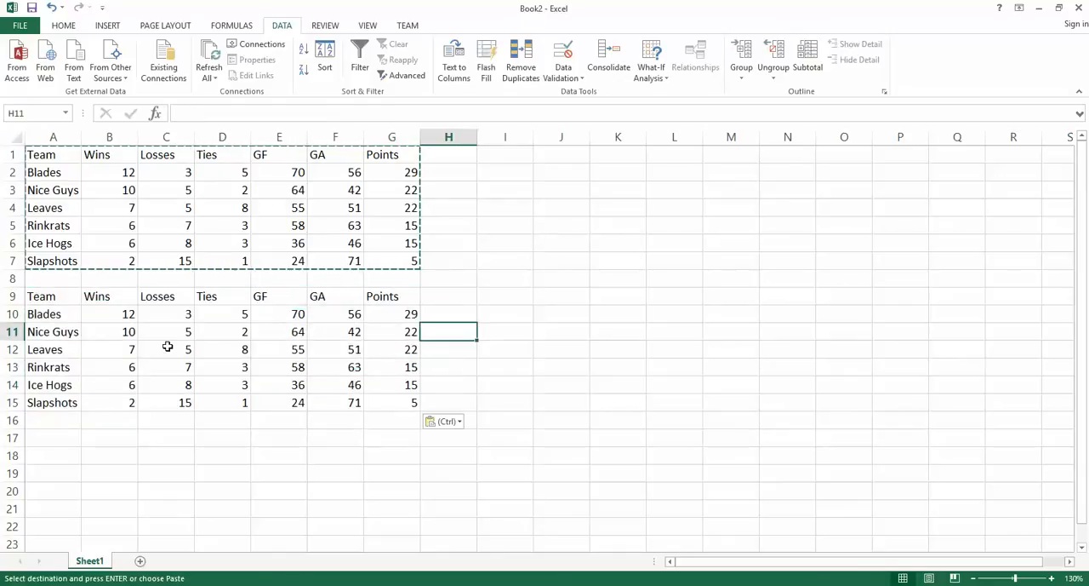
Step: Try to filter the copied team rows A10:G15 without their header row, and view the filter options for the points column
click(52, 316)
drag(52, 316, 385, 402)
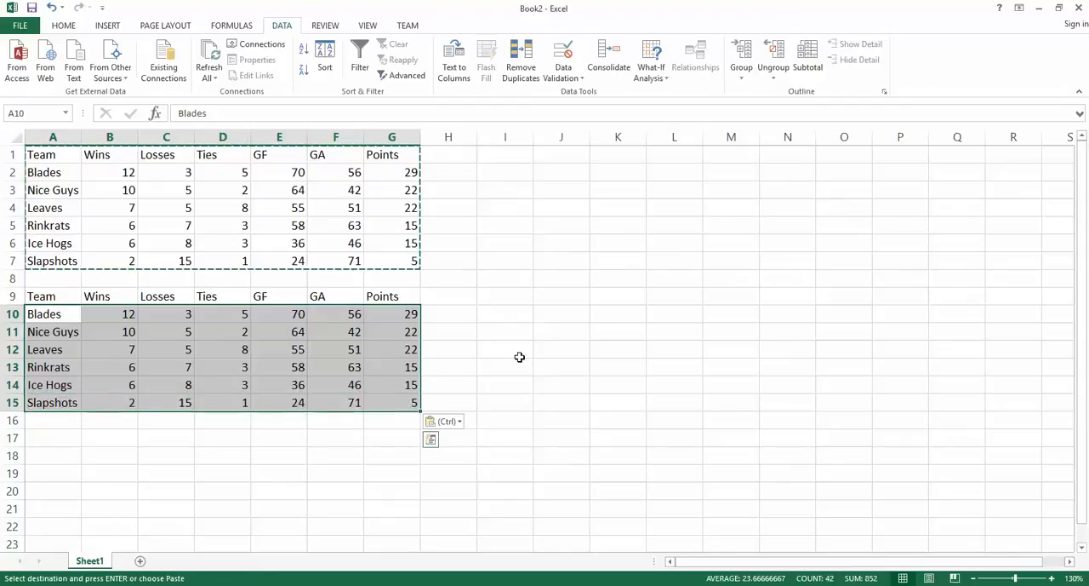
click(461, 280)
drag(74, 317, 399, 408)
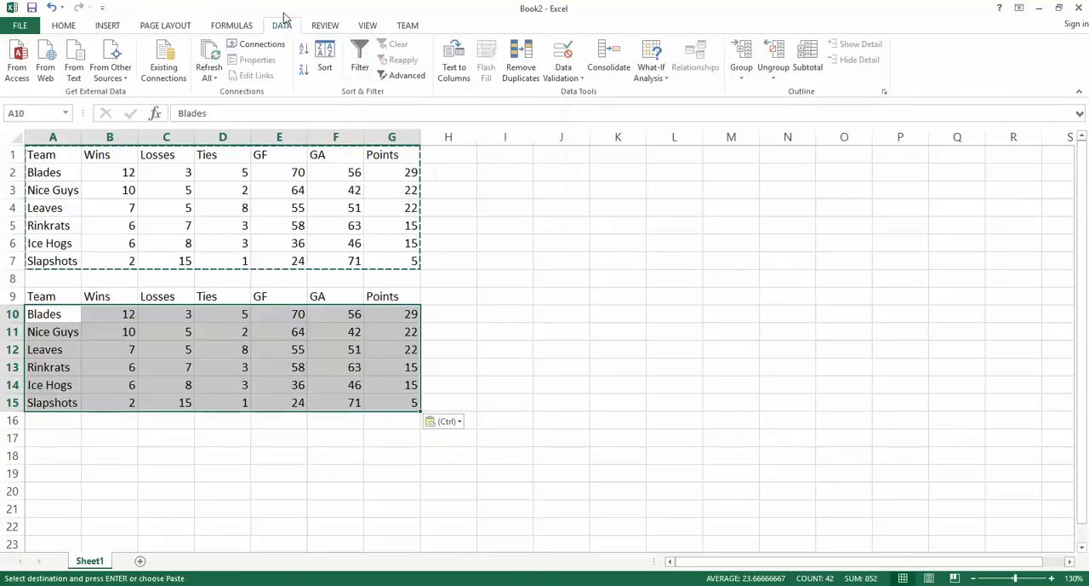
click(360, 64)
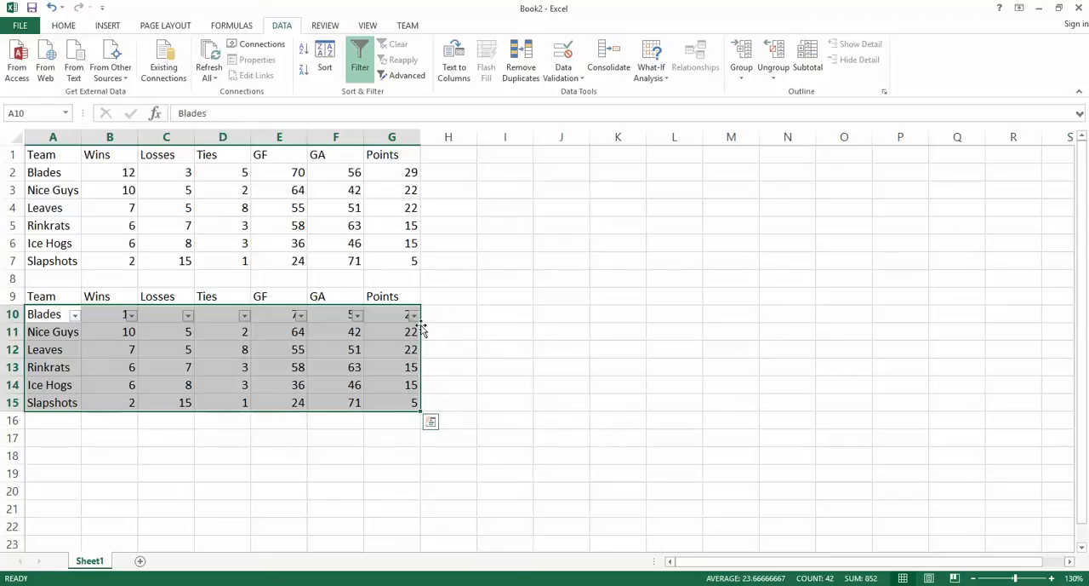
click(414, 317)
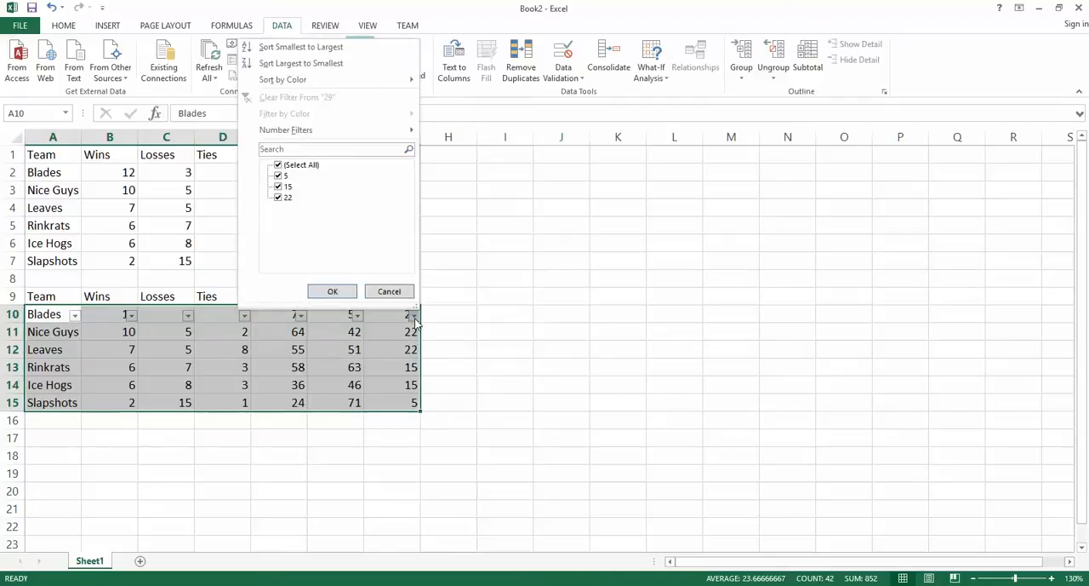
click(397, 294)
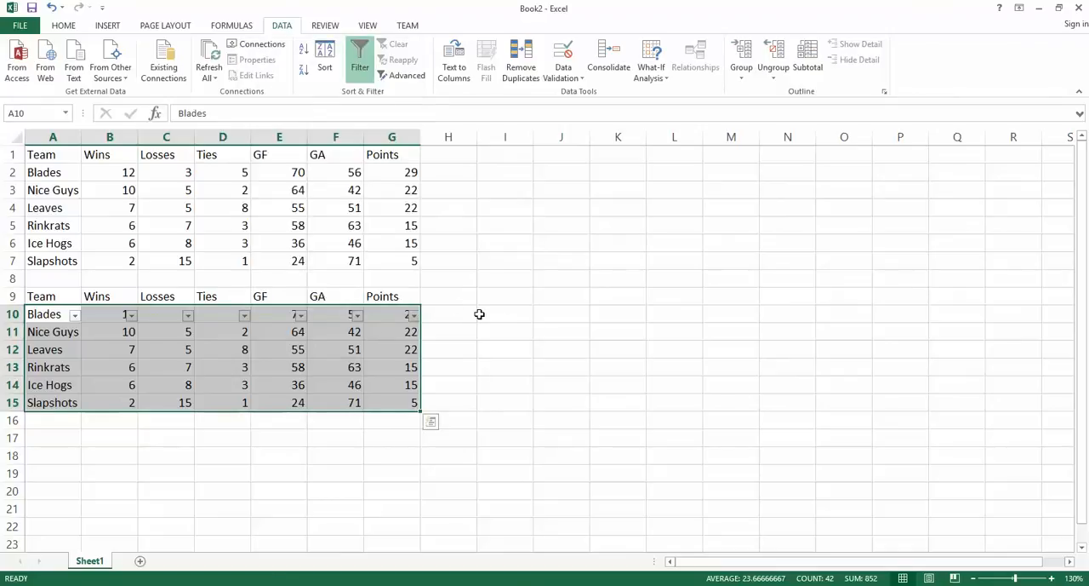
Step: Remove the filter from row 10 and reapply it to A9:G15 so that it includes the header row
click(450, 299)
drag(50, 300, 394, 403)
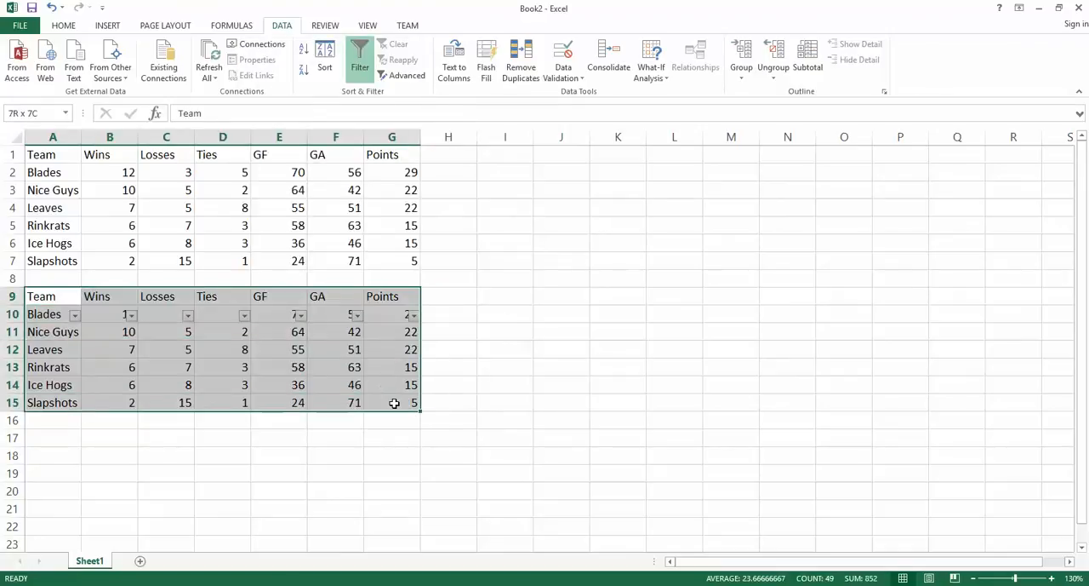
click(361, 66)
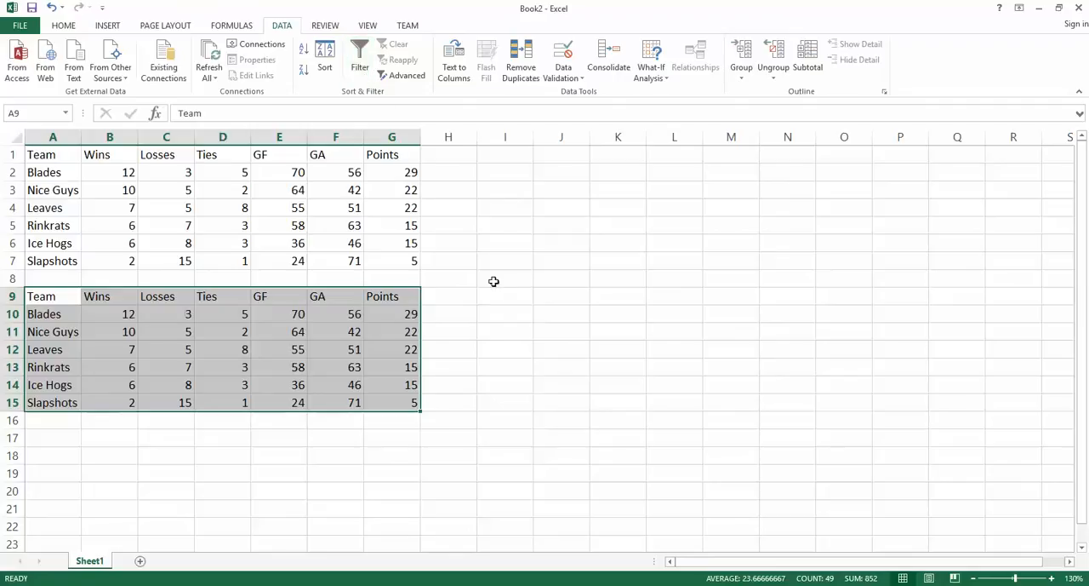
click(360, 64)
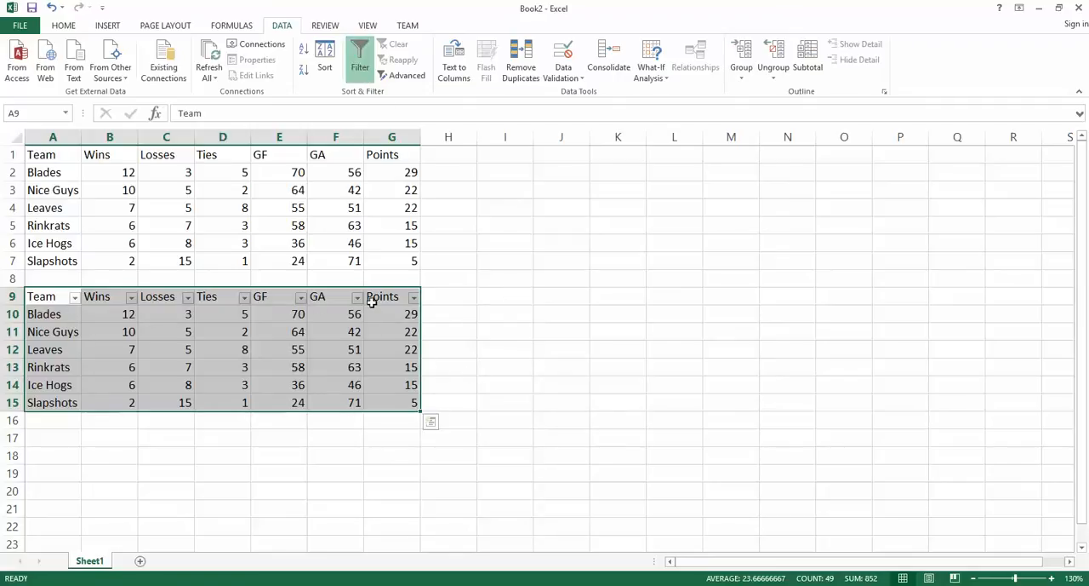
click(414, 299)
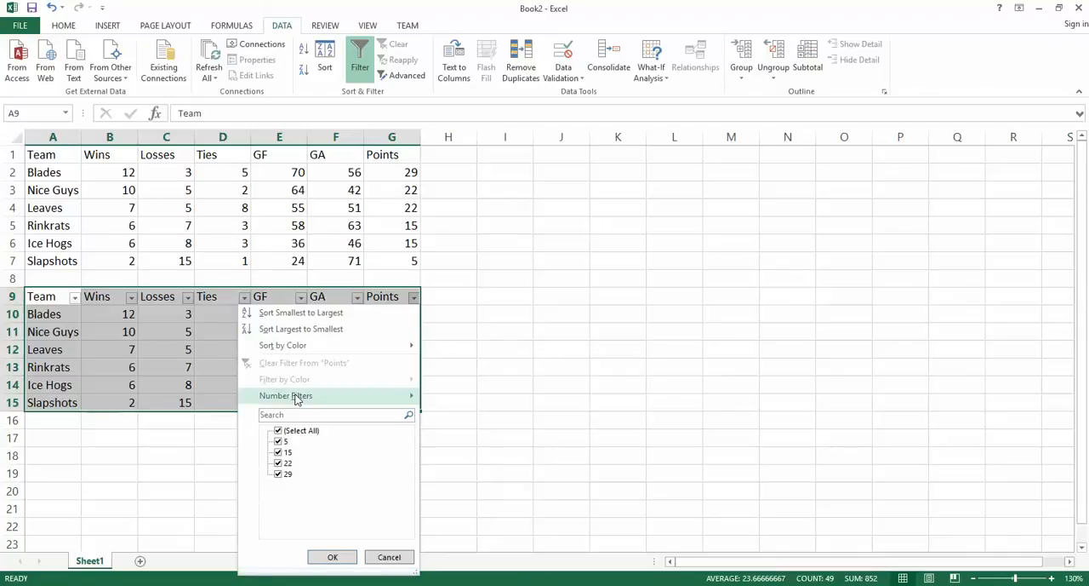
mouse_move(296, 399)
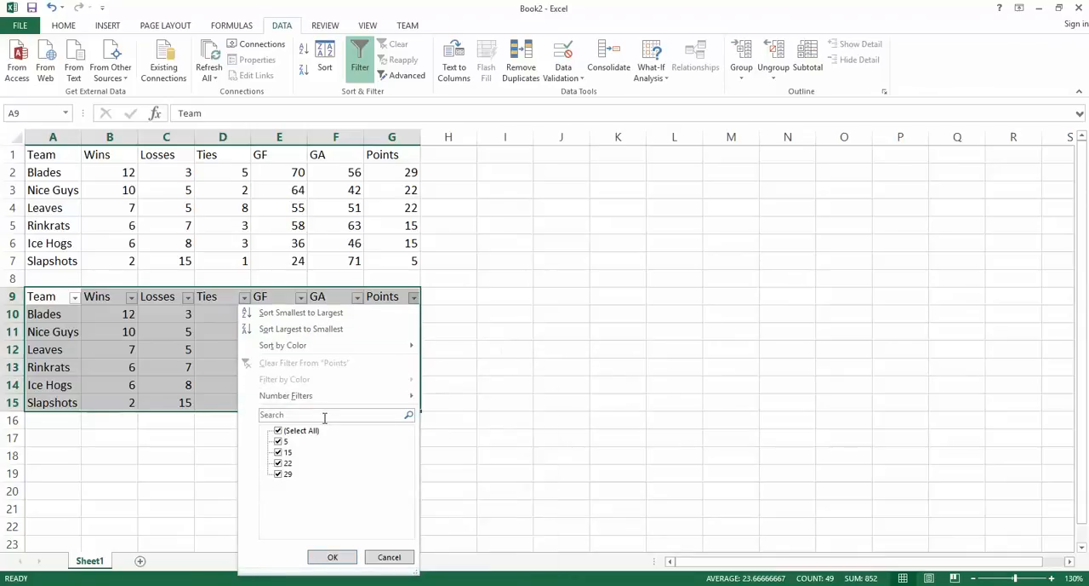
mouse_move(333, 400)
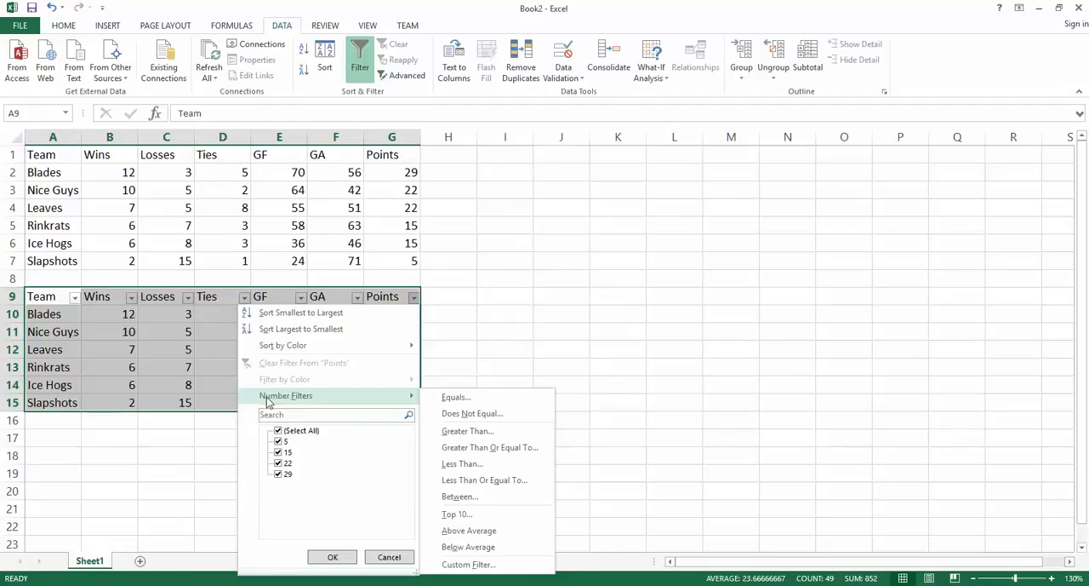
click(489, 295)
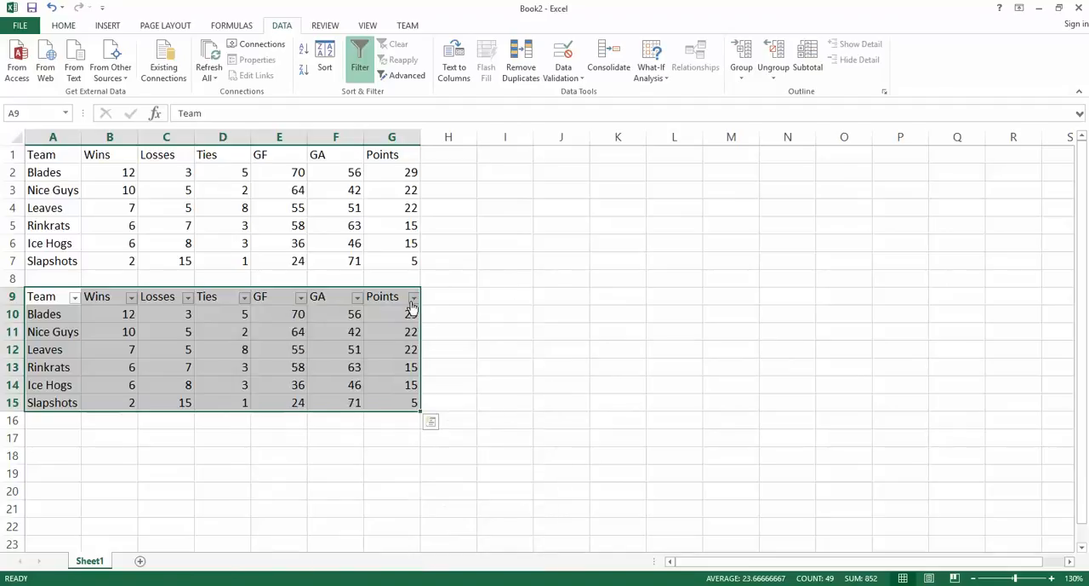
Step: Filter the copied table's Points column to show only values less than 16
click(413, 297)
mouse_move(304, 397)
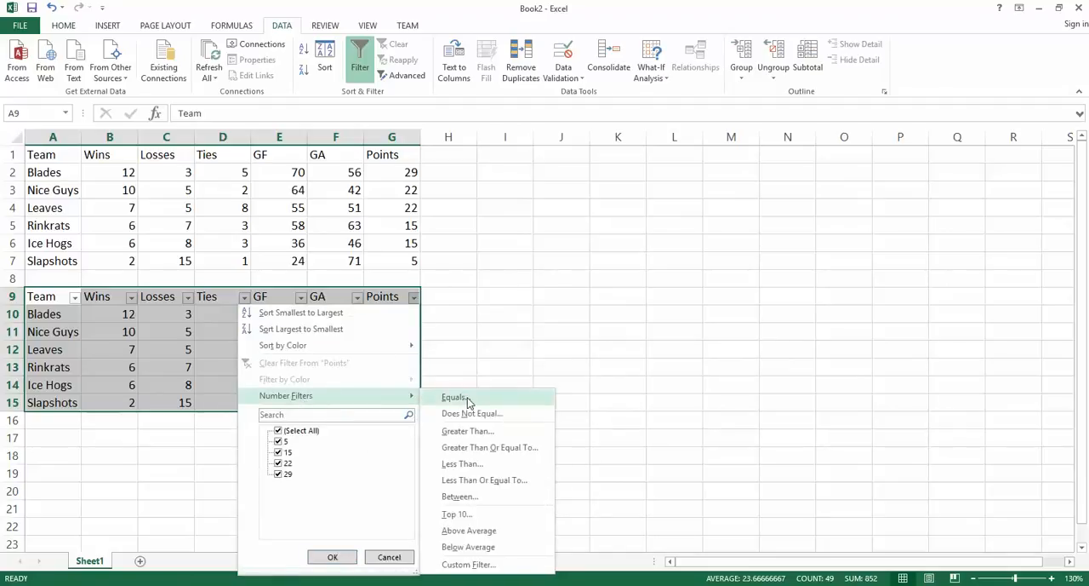
click(470, 464)
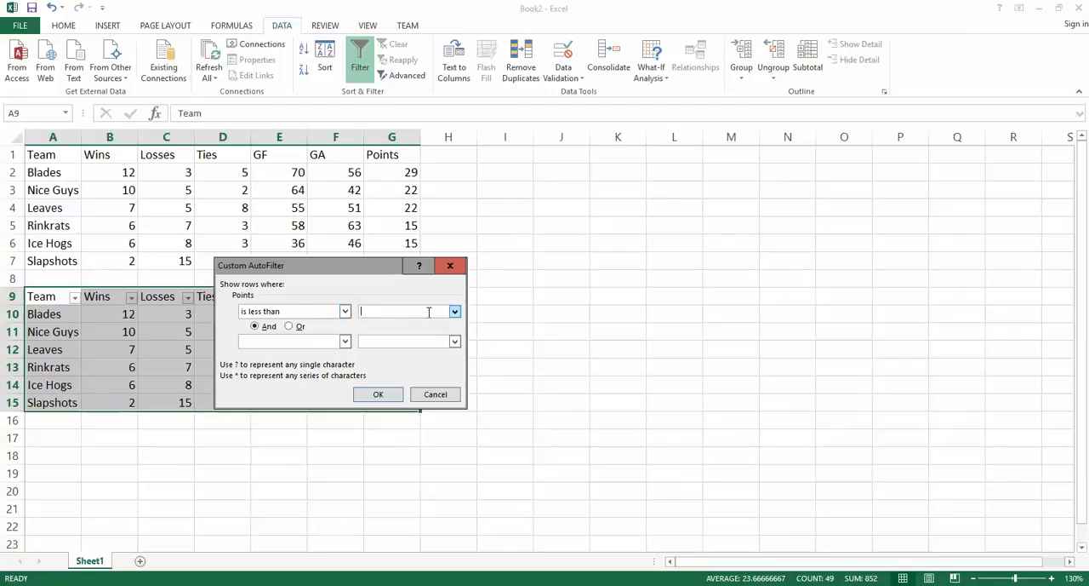
text(15)
text(6)
click(381, 397)
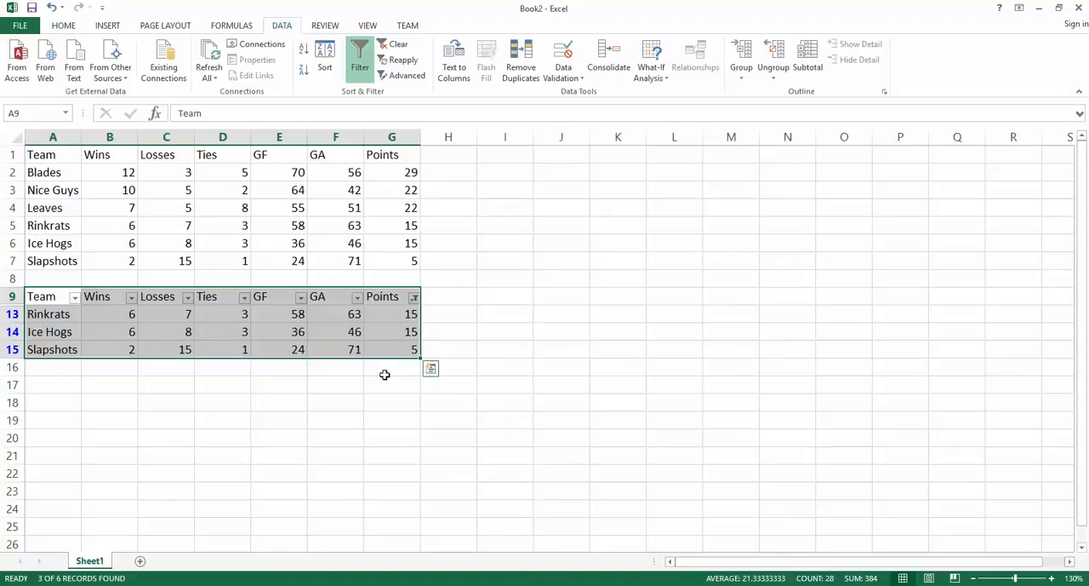
click(385, 371)
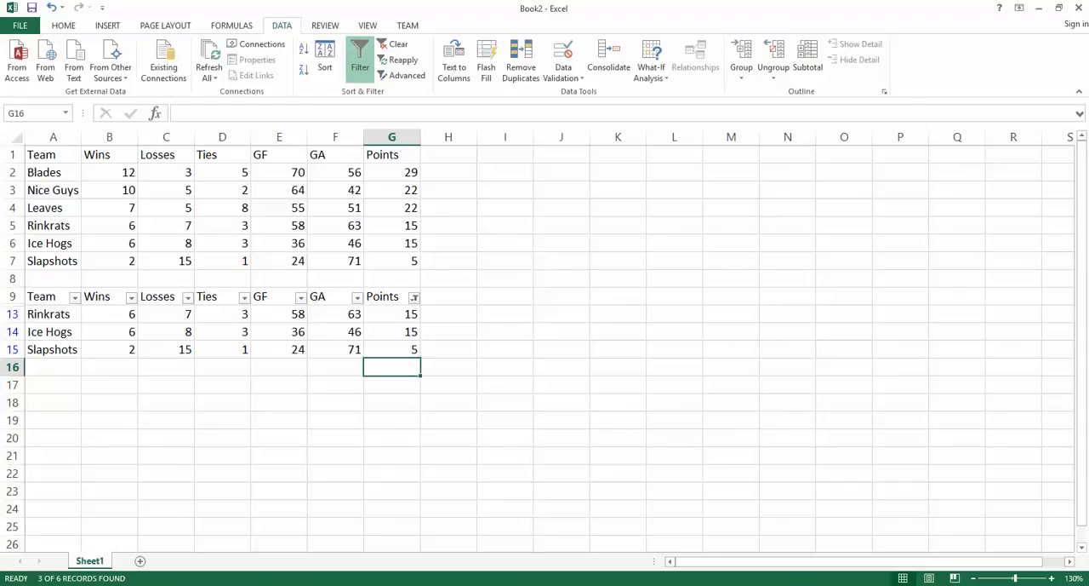
Step: Check the third task on the web page, then copy the standings table A1:G7 in Book2 to I1
key(alt+Tab)
click(433, 520)
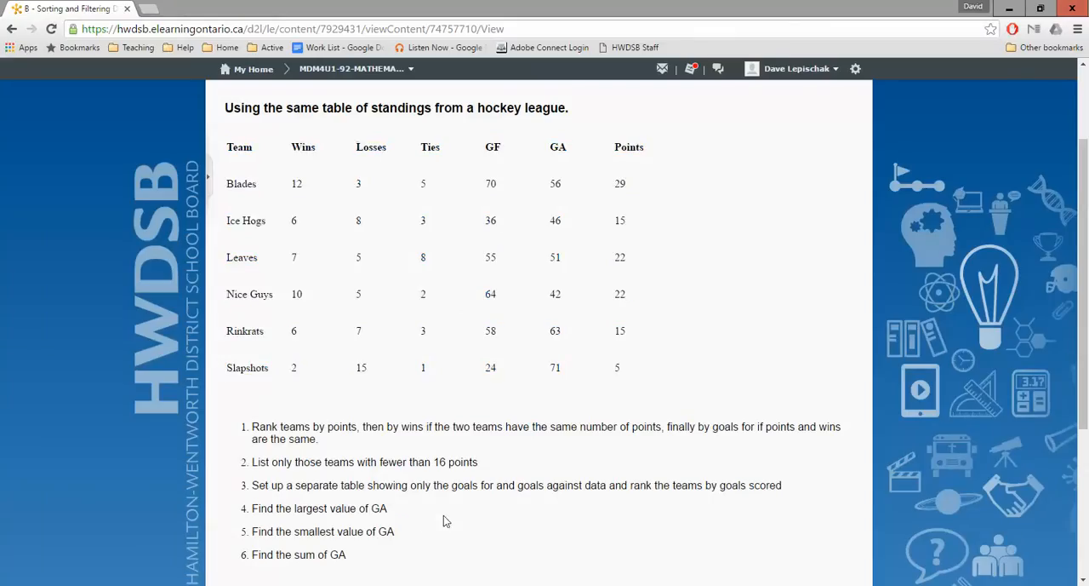
scroll(443, 520, down, 1)
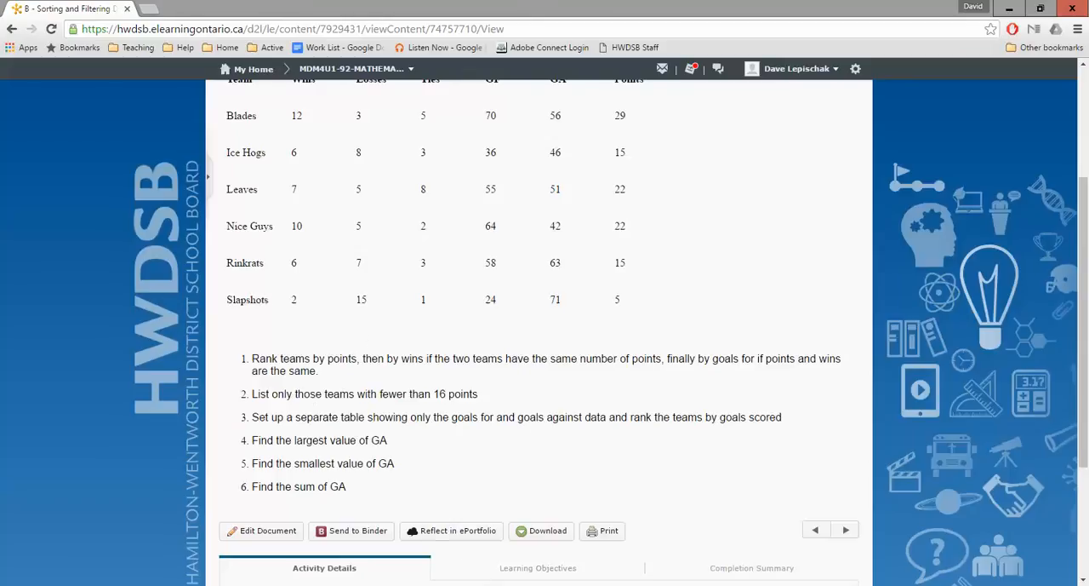
click(484, 584)
click(523, 555)
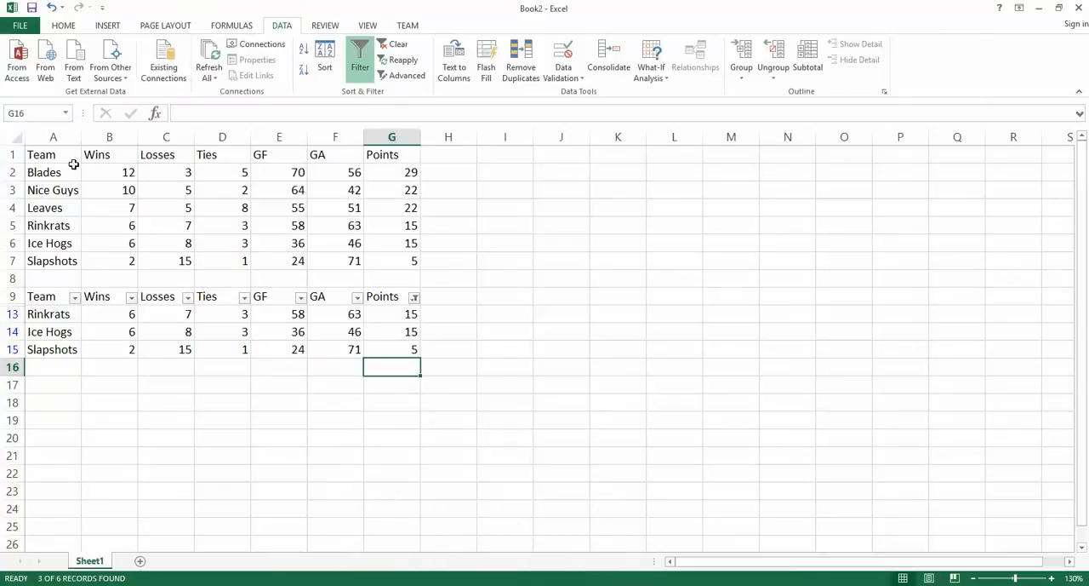
drag(44, 157, 423, 257)
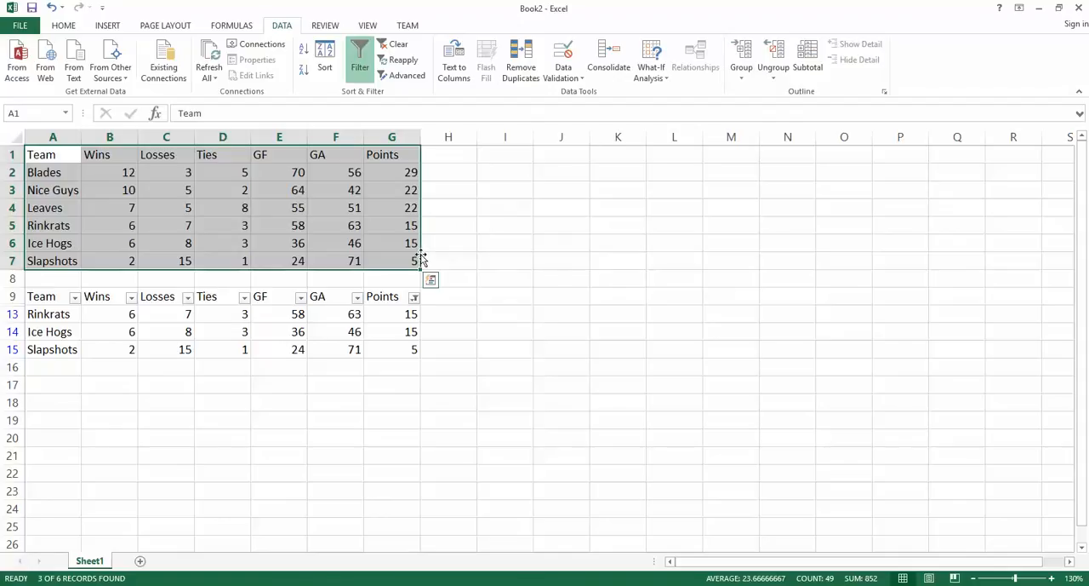
key(ctrl+c)
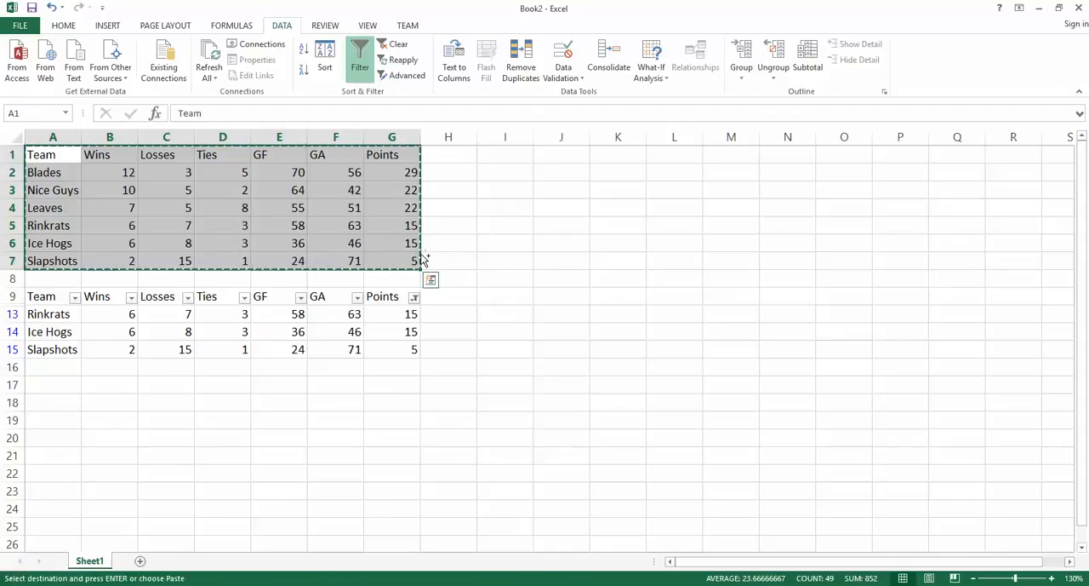
click(500, 155)
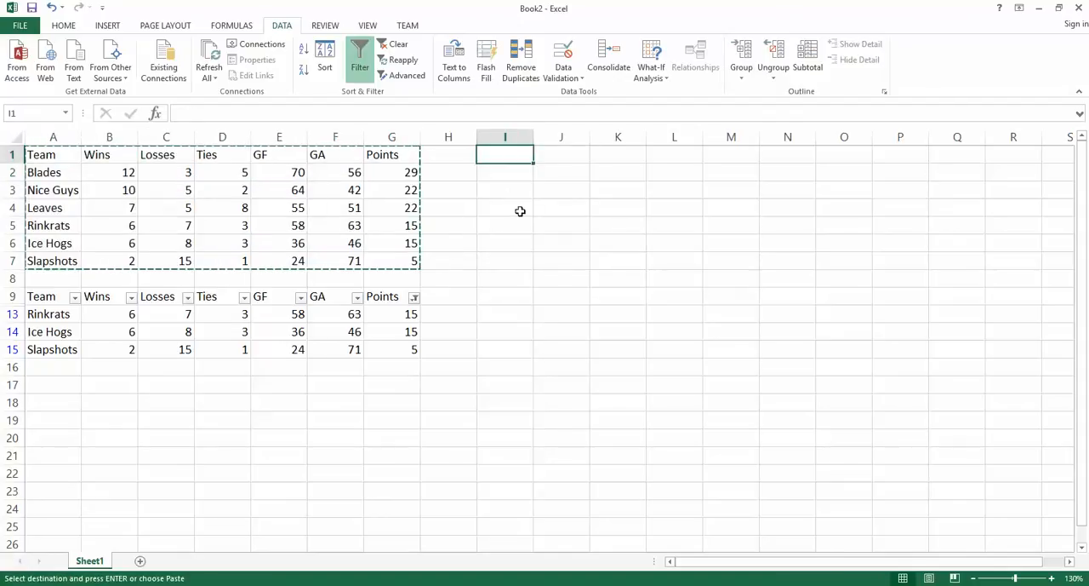
key(ctrl+v)
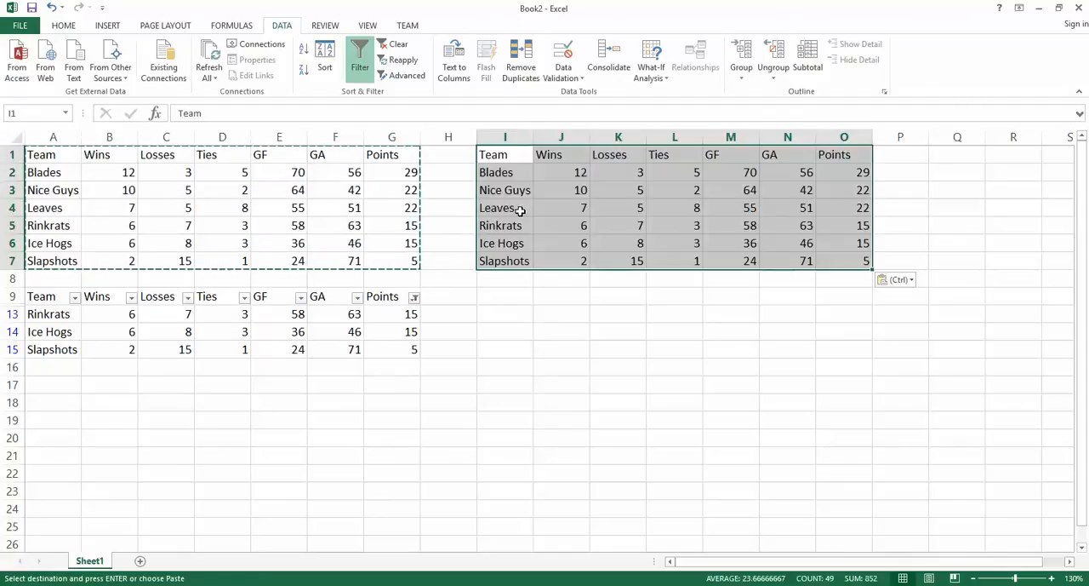
click(628, 284)
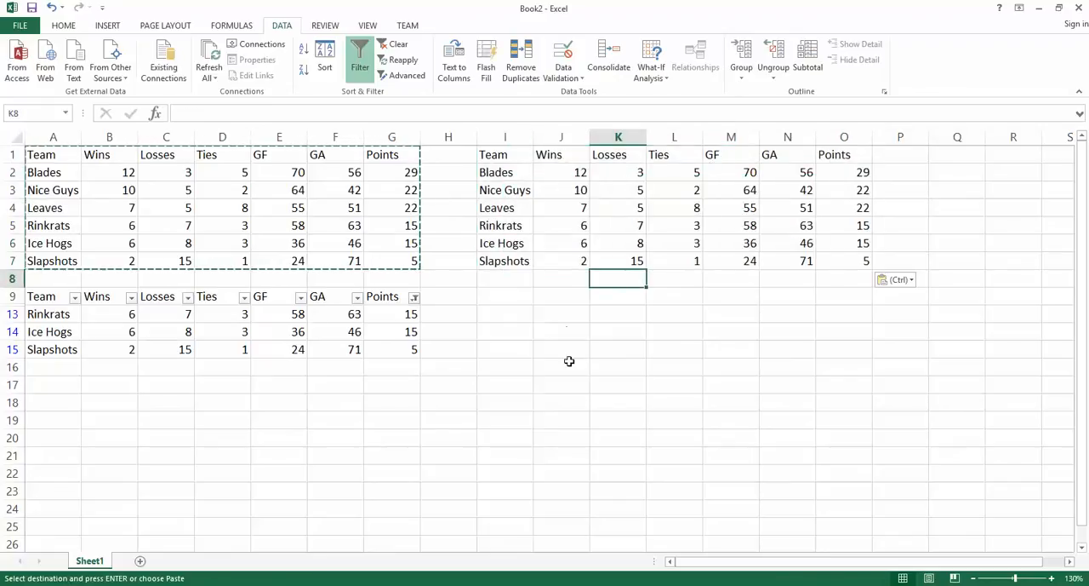
Step: Delete the Wins, Losses, Ties and Points columns from the copied table starting at I1, keeping Team, GF and GA
click(567, 137)
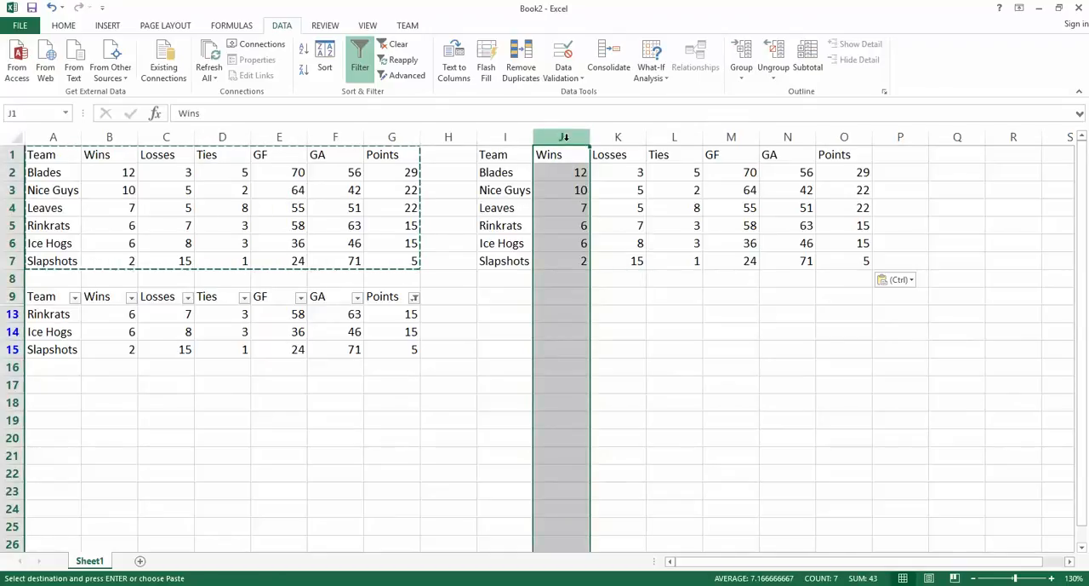
right_click(565, 138)
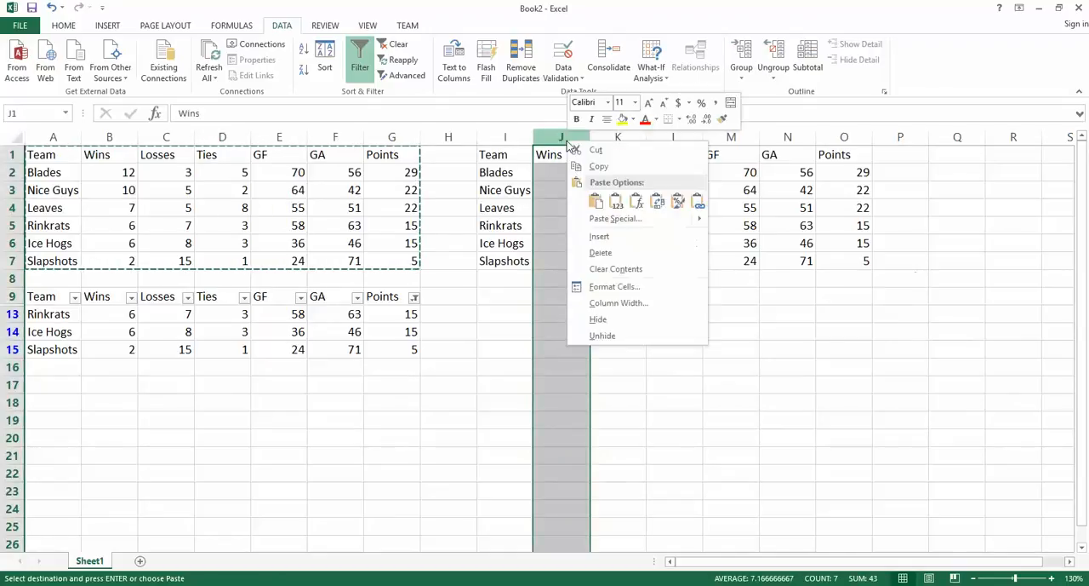
click(622, 257)
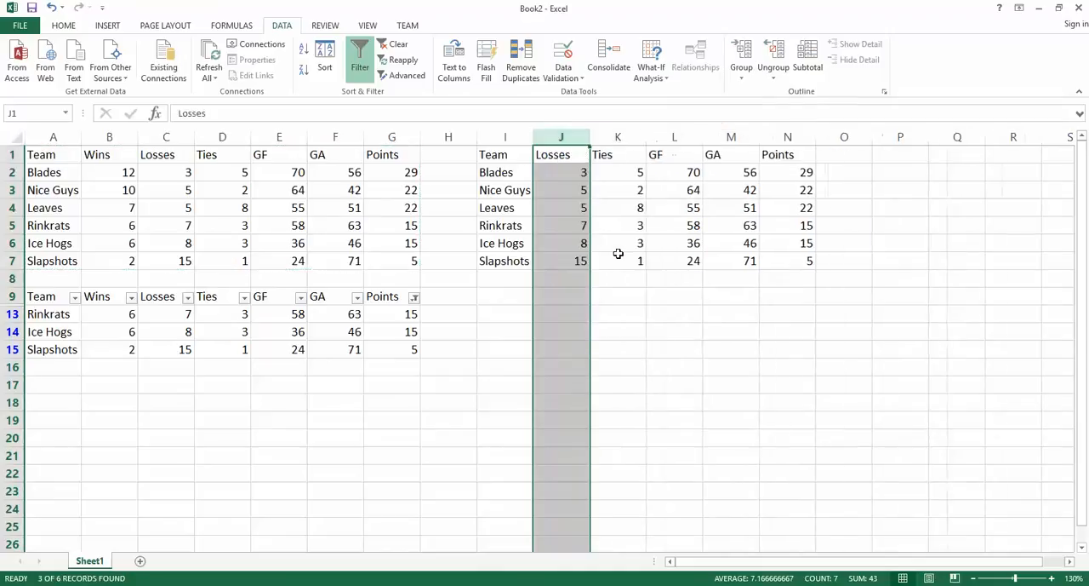
right_click(563, 138)
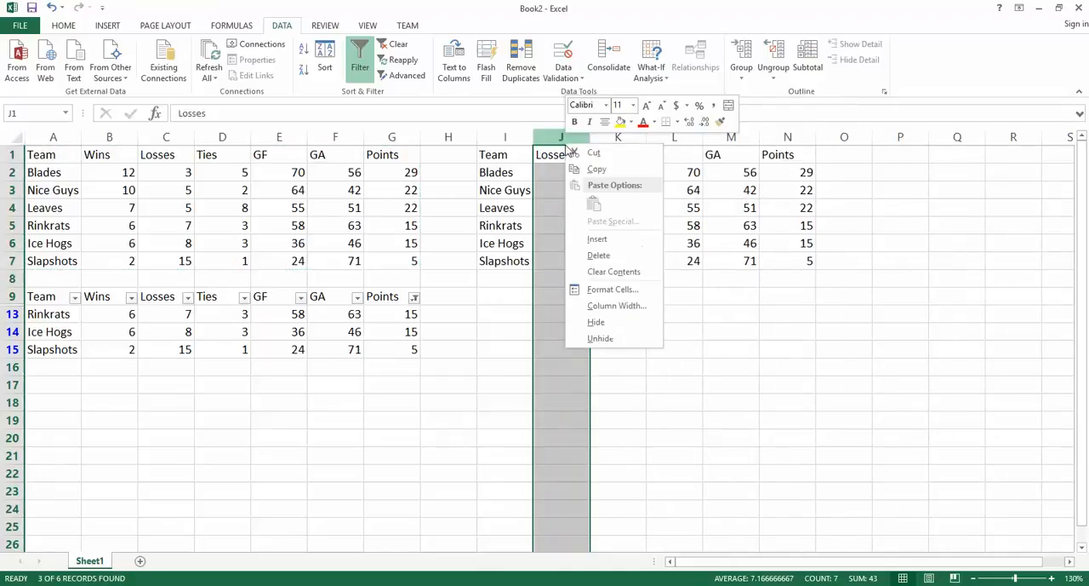
click(603, 256)
right_click(572, 138)
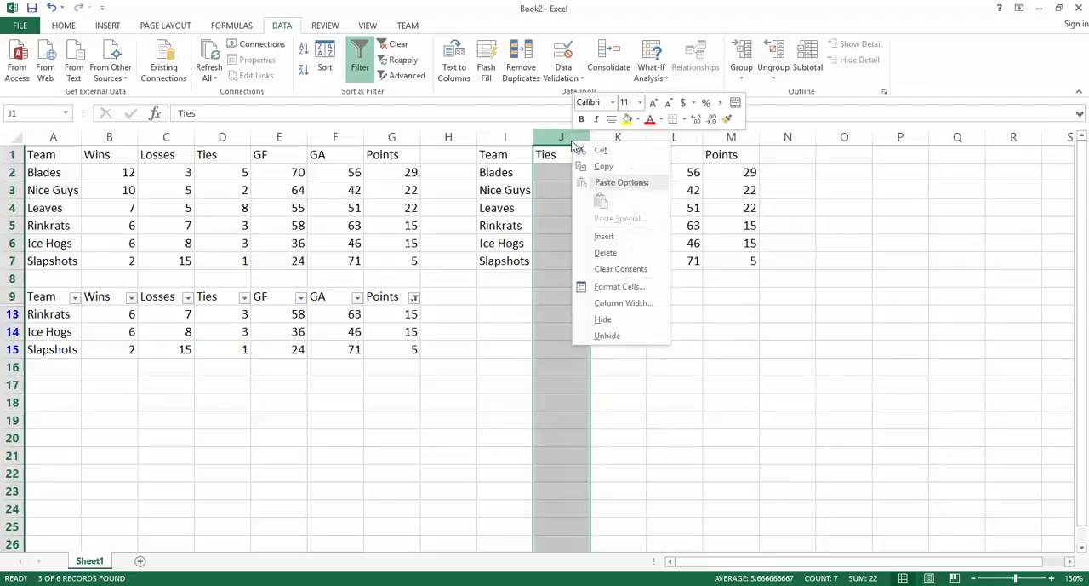
click(600, 253)
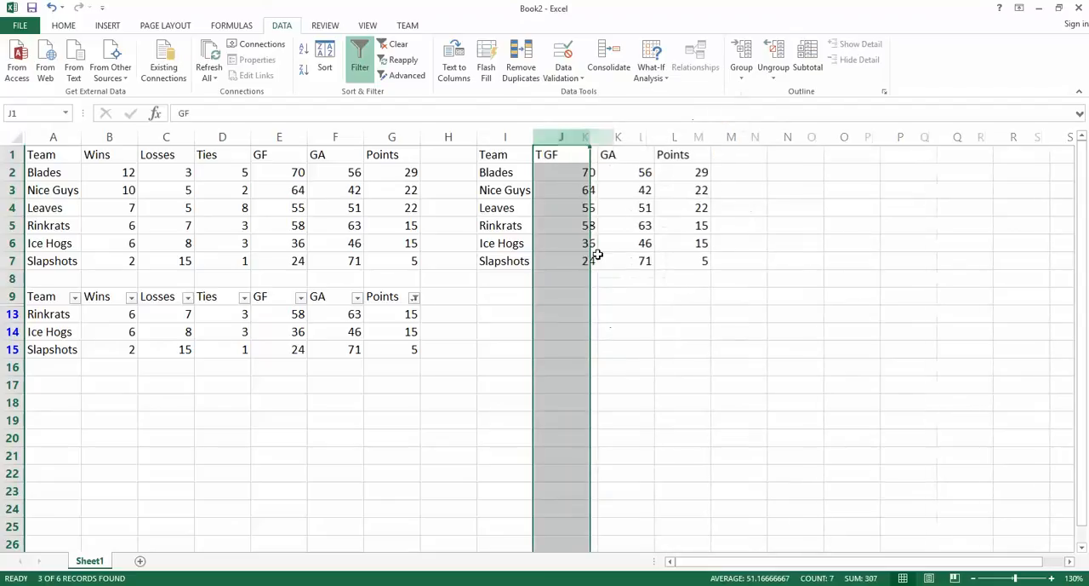
click(677, 137)
right_click(676, 137)
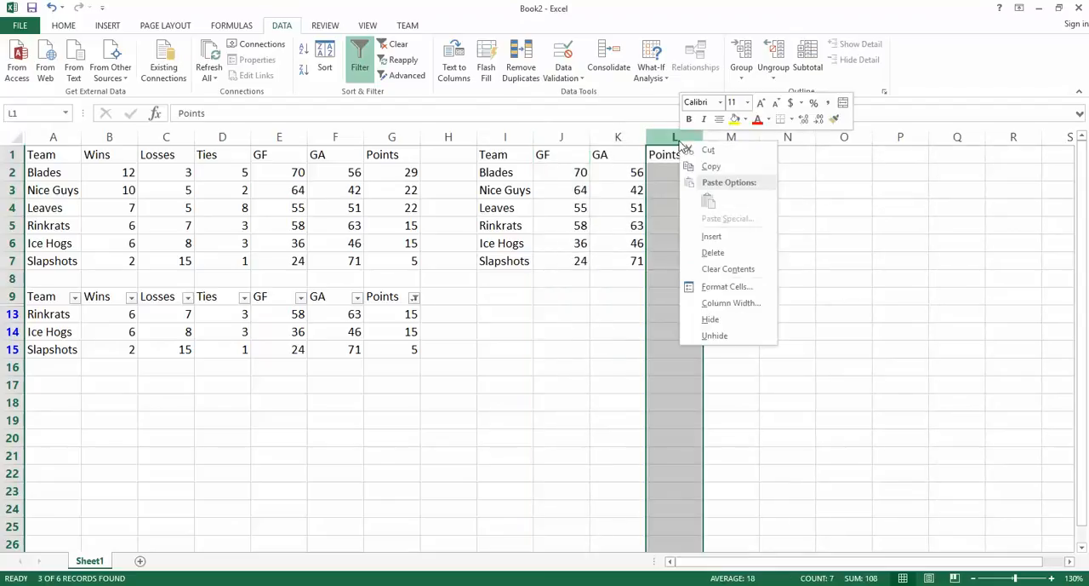
click(714, 254)
click(565, 281)
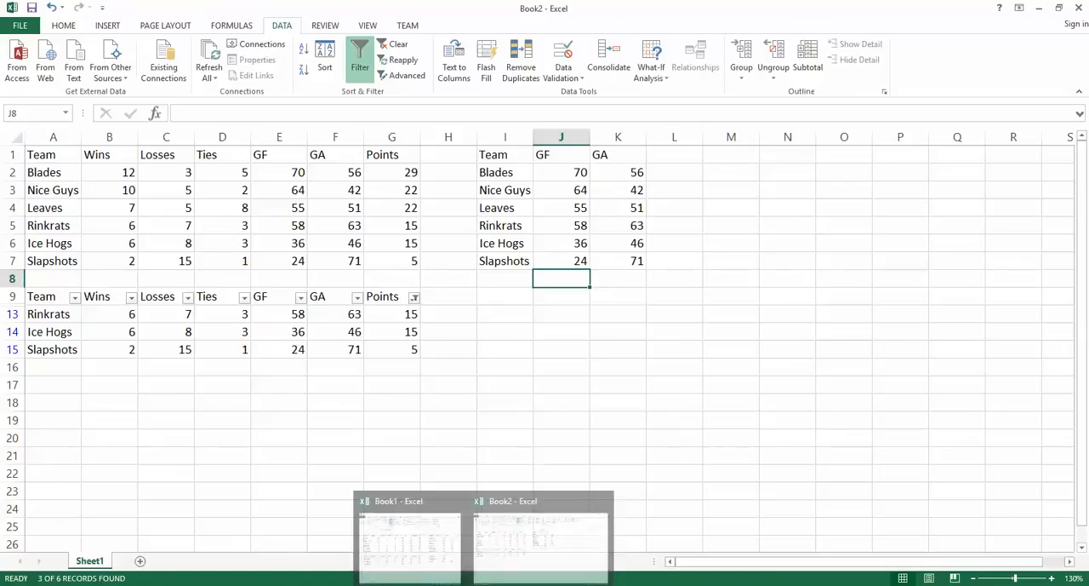
Step: Reread the third task's ranking instruction on the web page and return to Book2
click(451, 582)
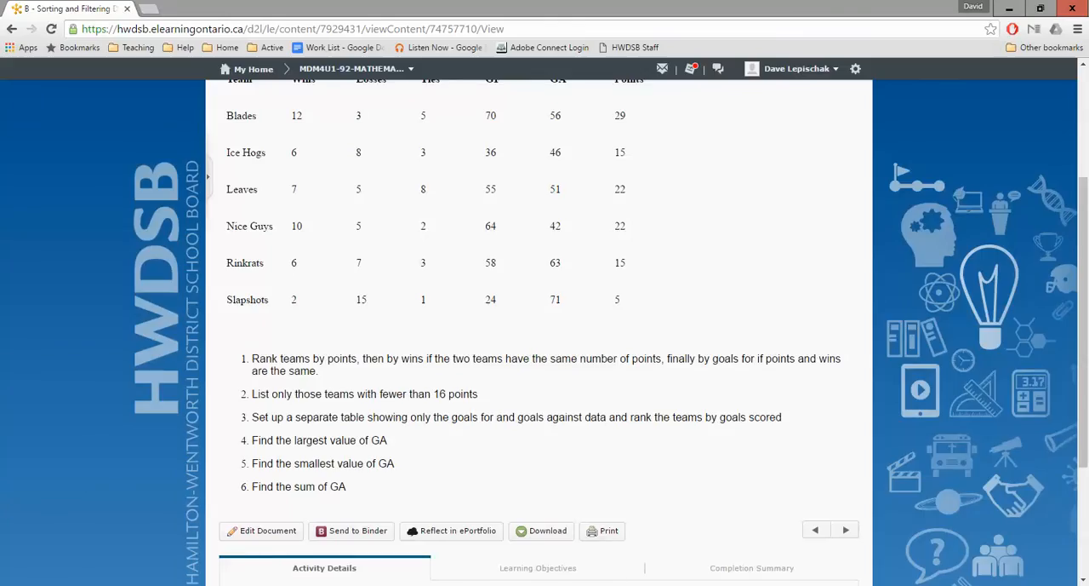
click(483, 583)
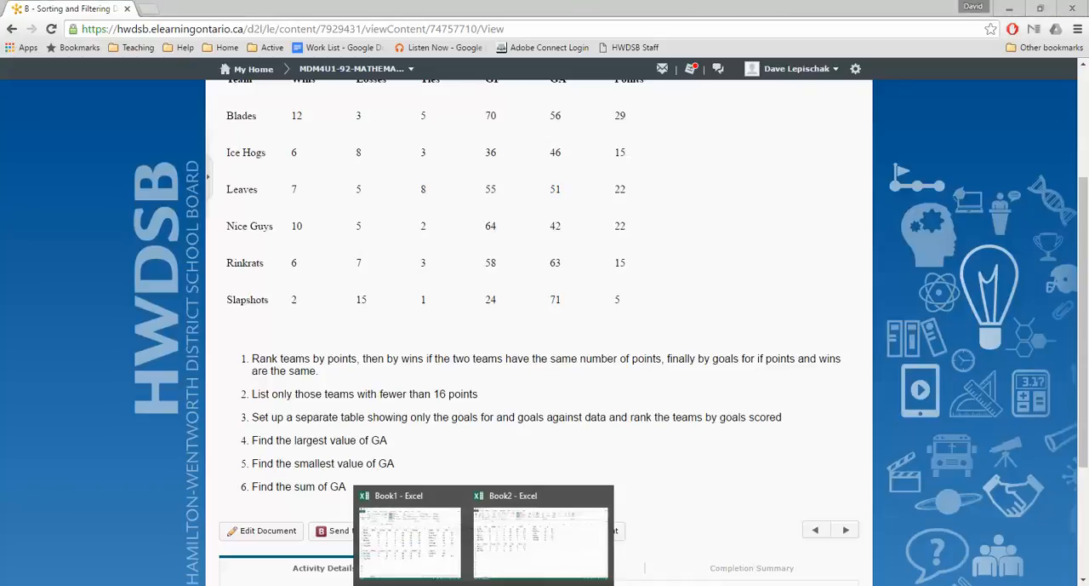
click(509, 562)
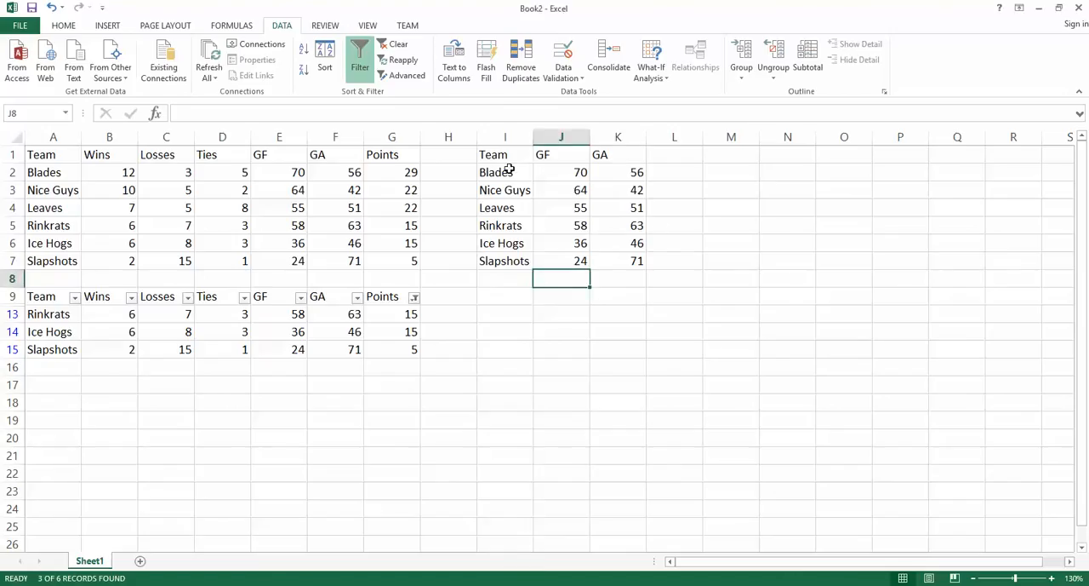
drag(509, 170, 632, 260)
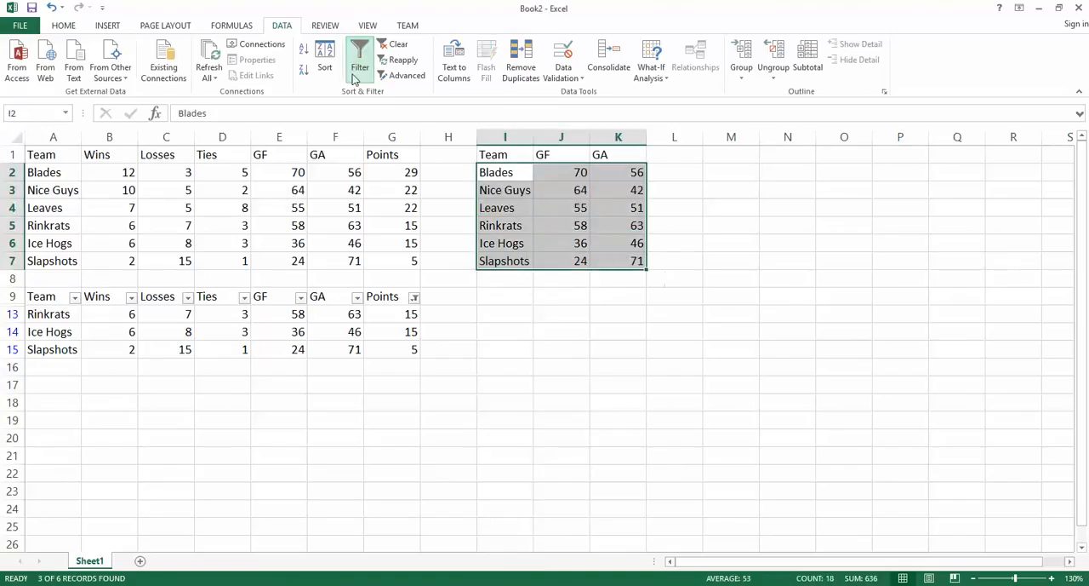
click(324, 62)
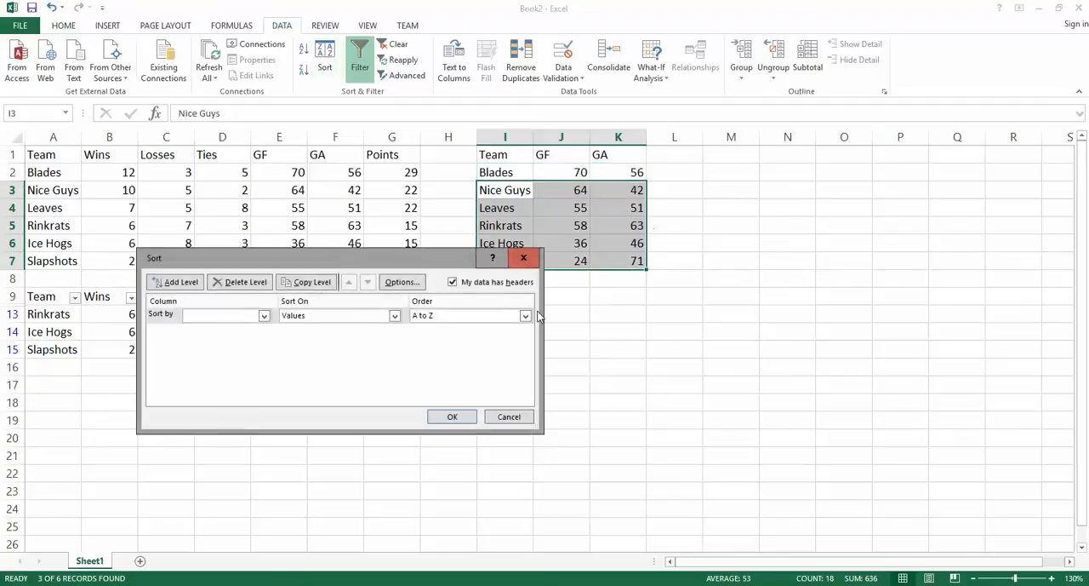
click(264, 316)
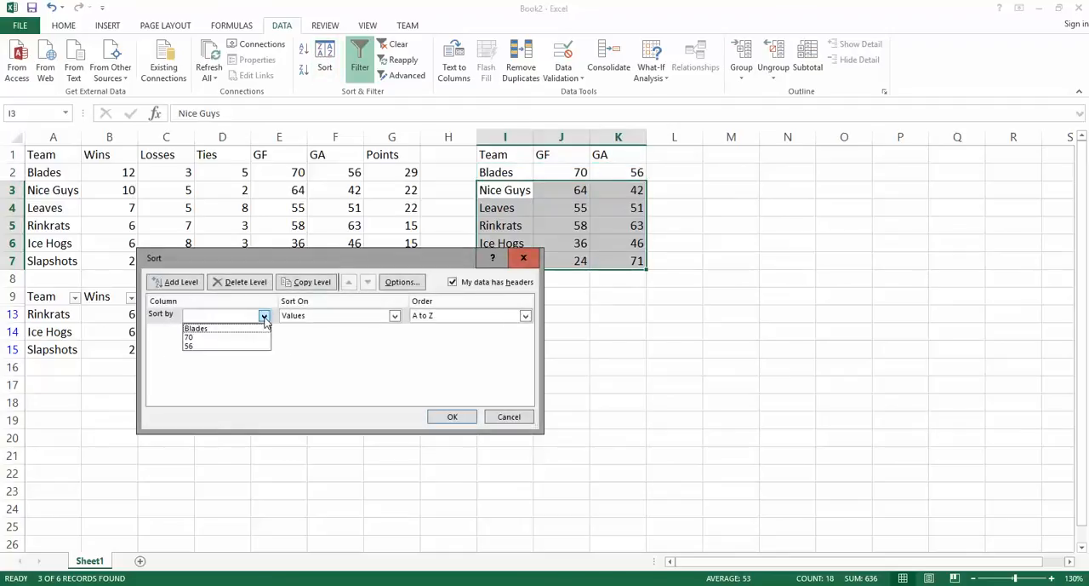
click(512, 423)
click(470, 417)
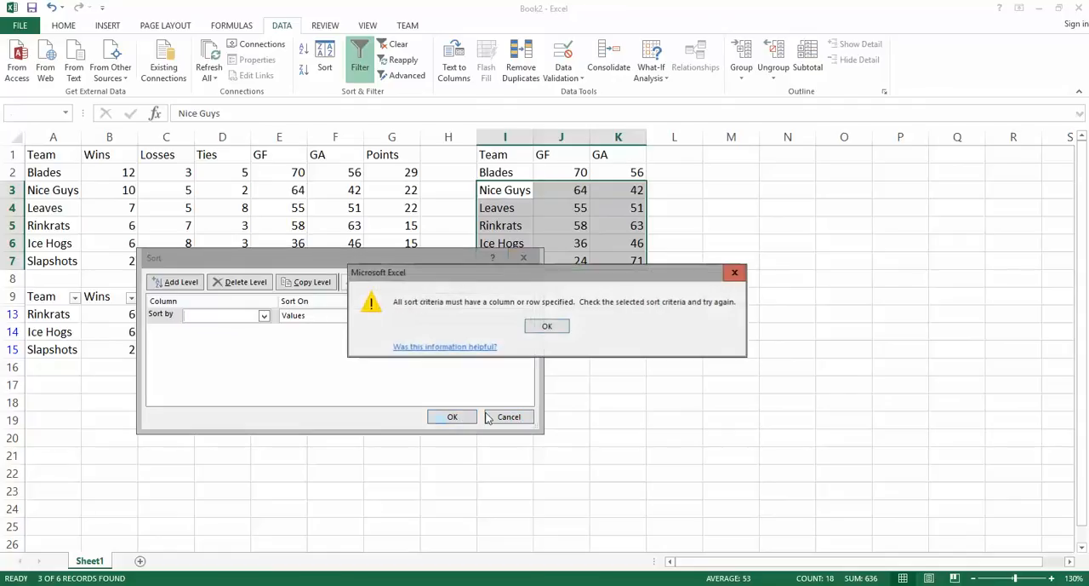
click(547, 327)
click(511, 416)
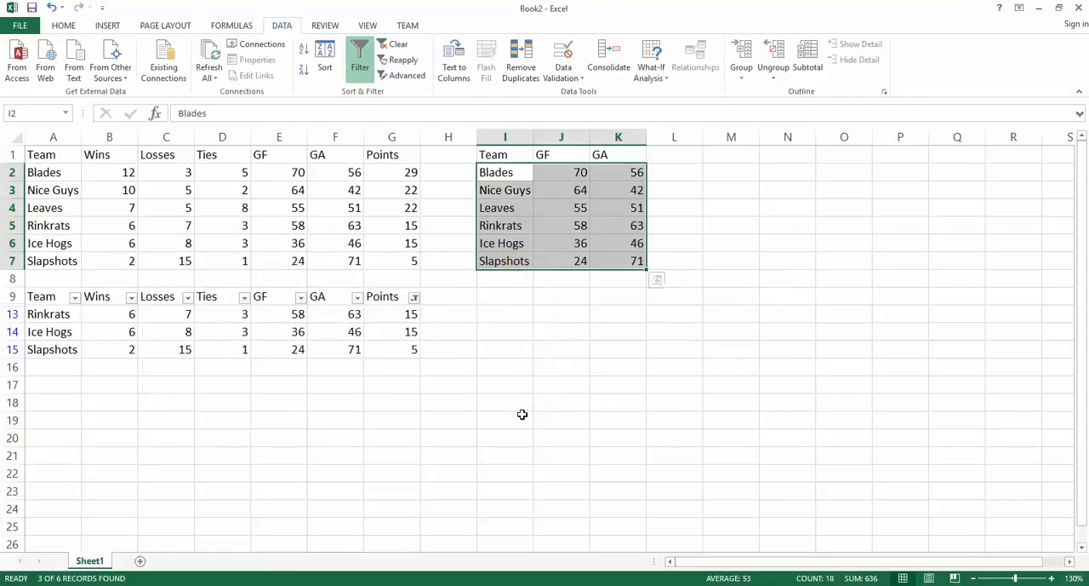
Step: Sort the goals table I1:K7, including its header row, by GF values from Largest to Smallest
click(608, 311)
drag(509, 158, 606, 262)
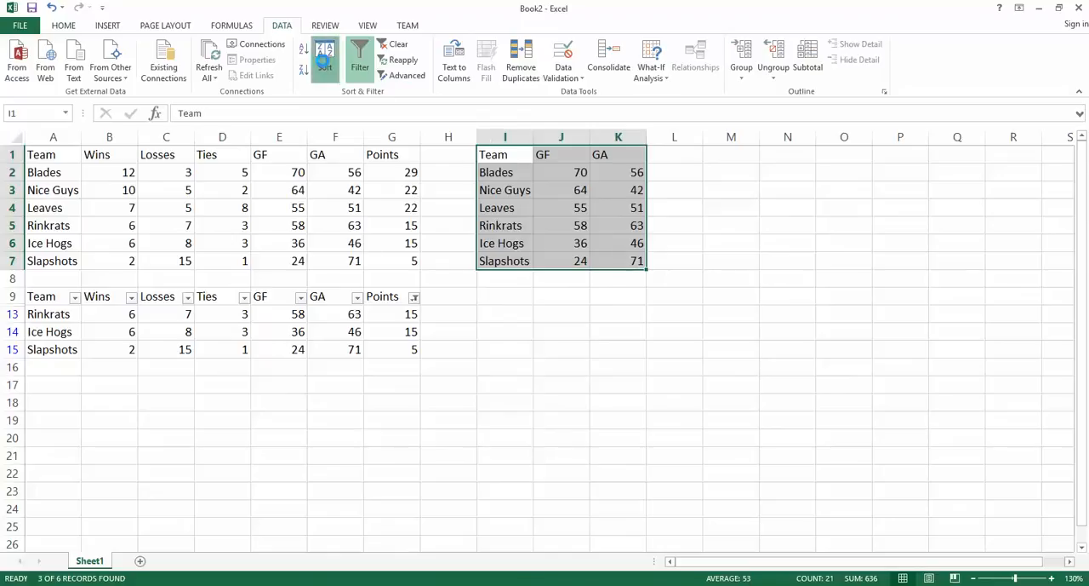
click(324, 61)
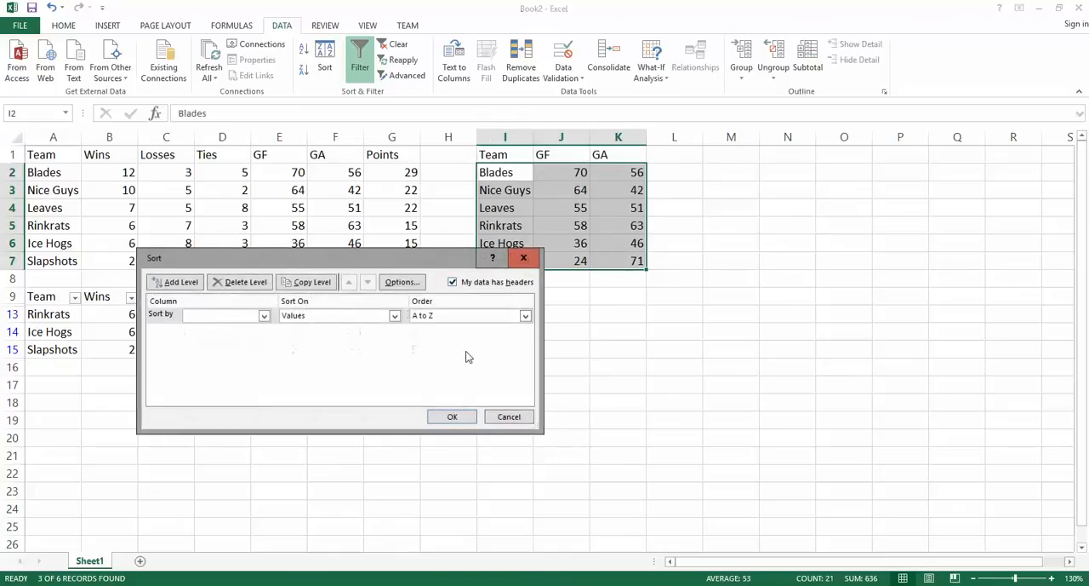
click(264, 315)
click(225, 337)
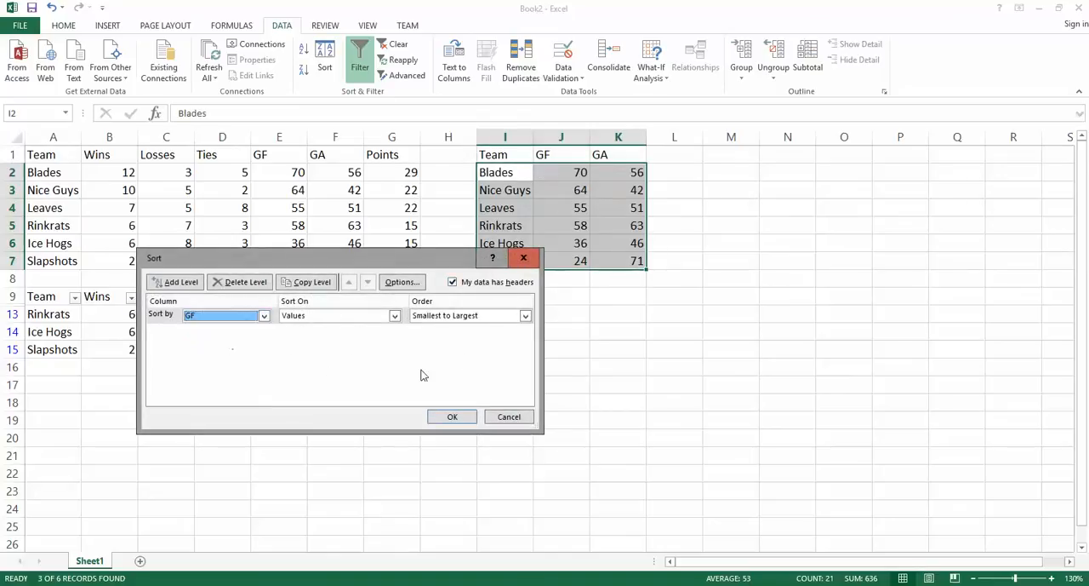
click(524, 316)
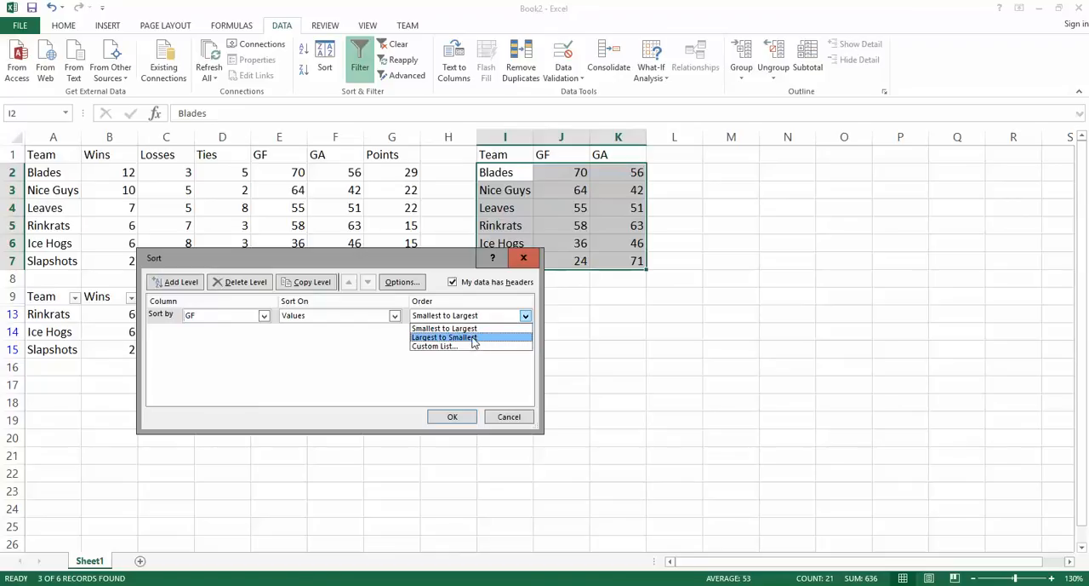
click(474, 338)
click(452, 416)
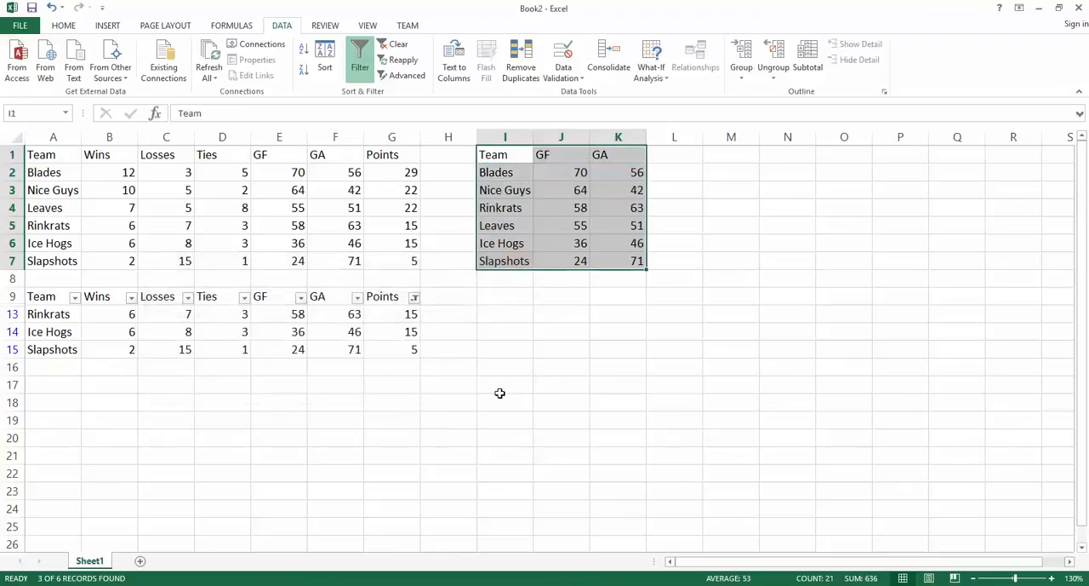
click(552, 283)
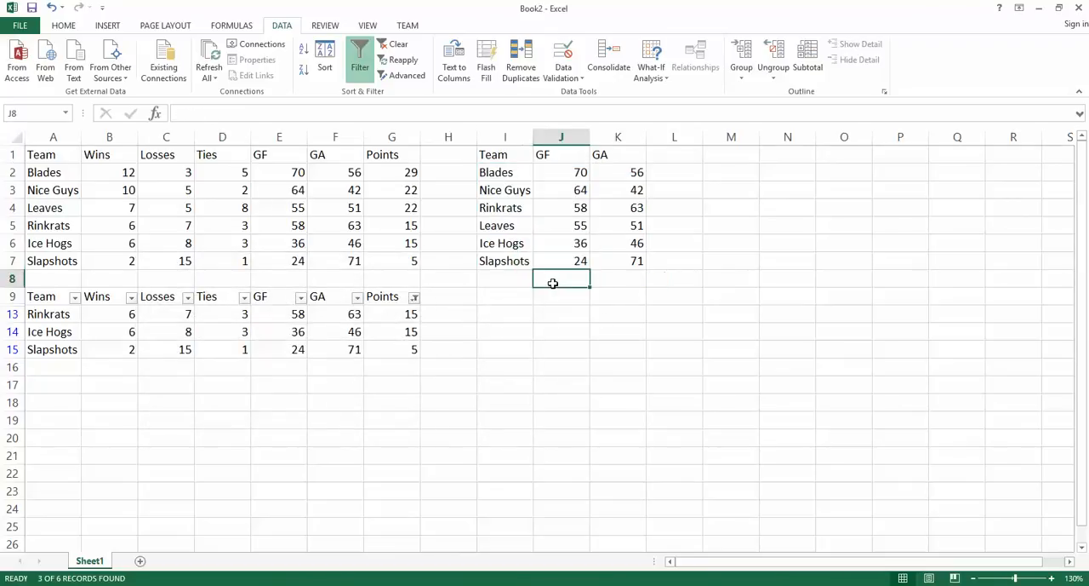
Step: Read the remaining tasks about GA's largest value, smallest value and sum on the web page, and return to Book2 in Excel
key(alt+Tab)
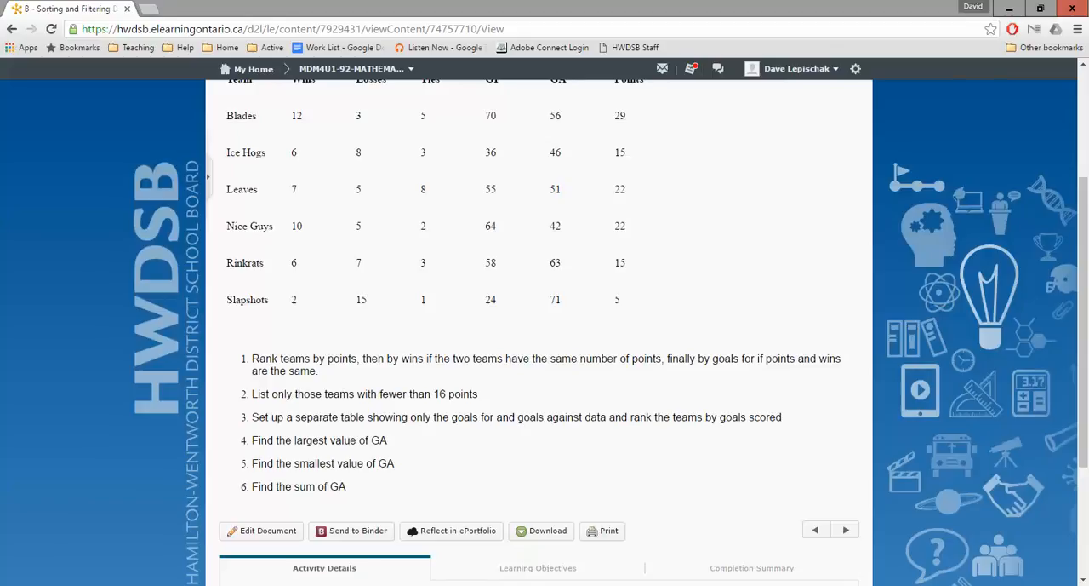
mouse_move(484, 584)
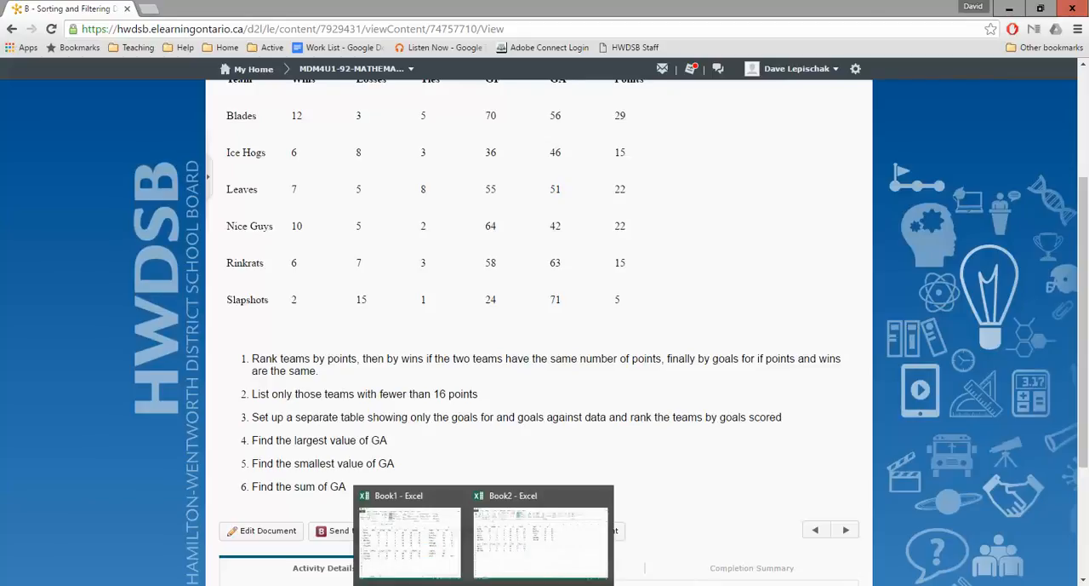
click(484, 585)
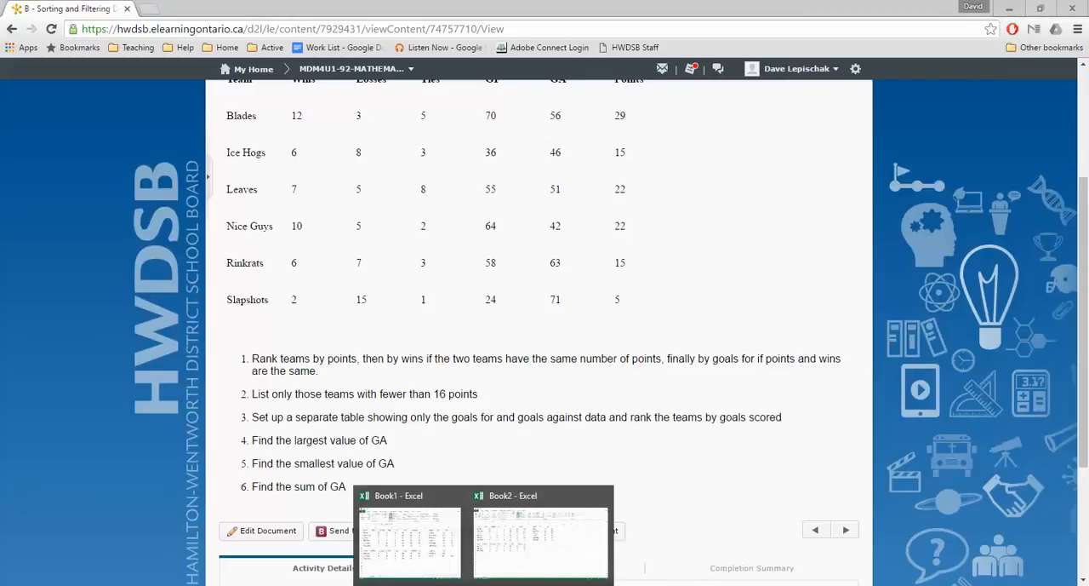
click(518, 553)
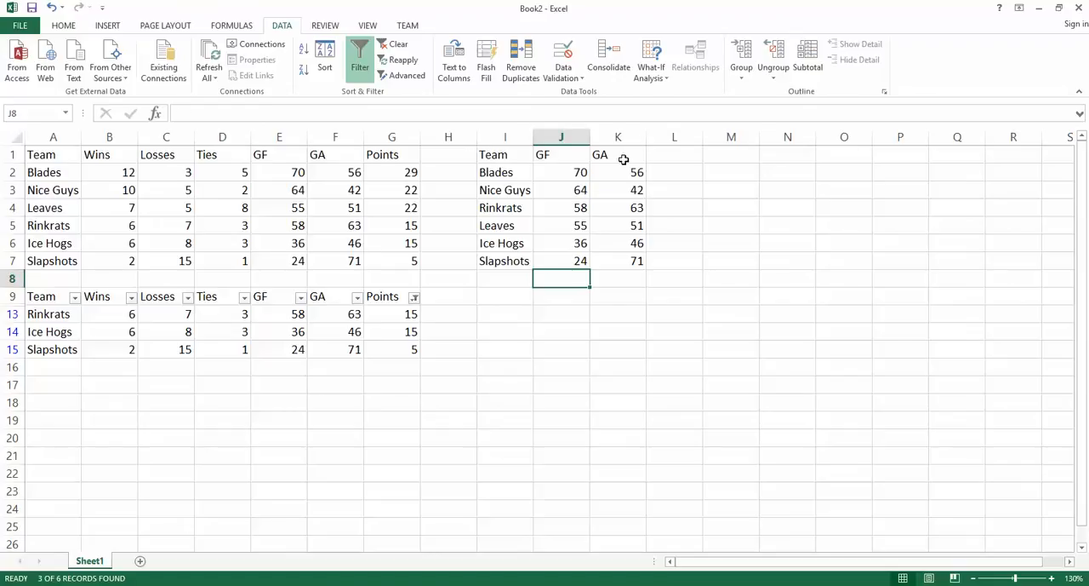
drag(624, 159, 627, 258)
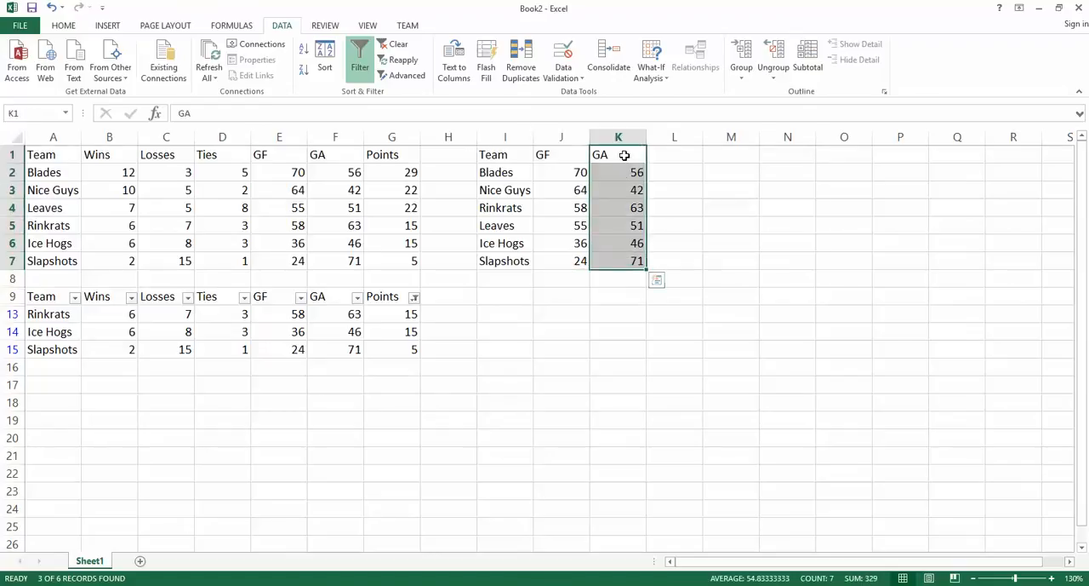
click(624, 155)
click(554, 298)
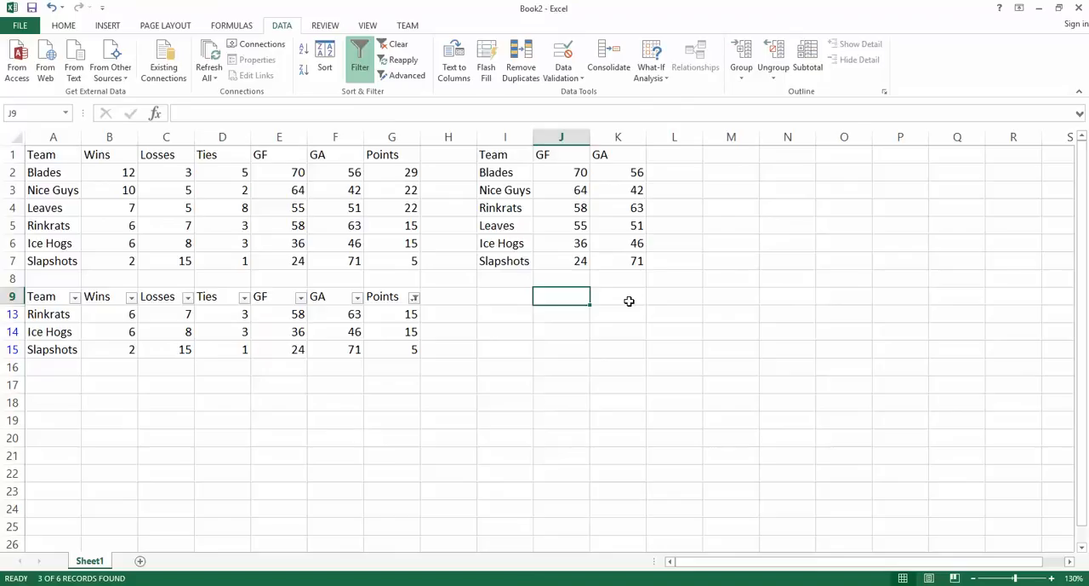
click(630, 302)
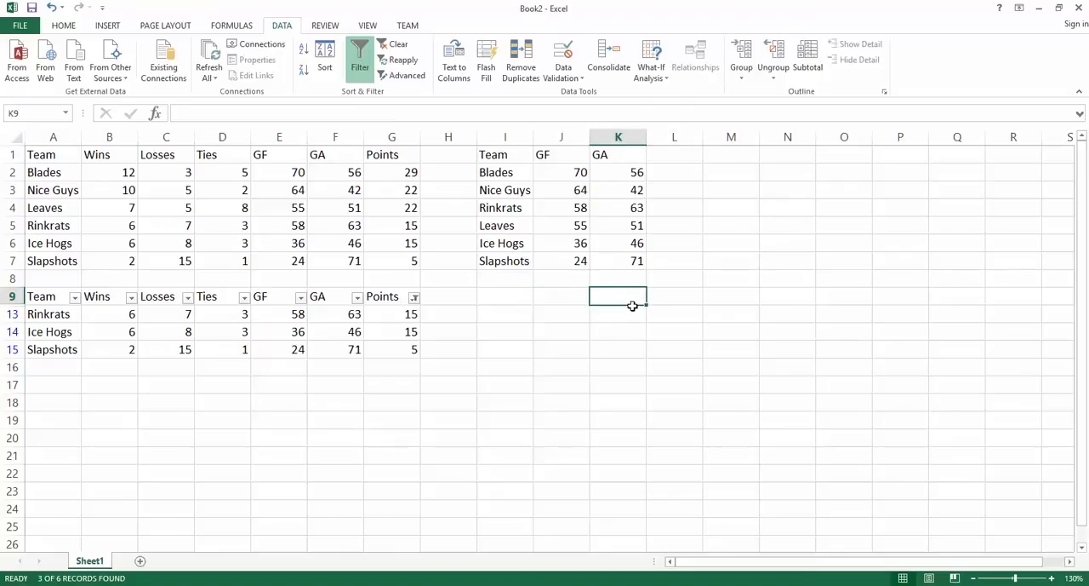
click(635, 317)
click(632, 338)
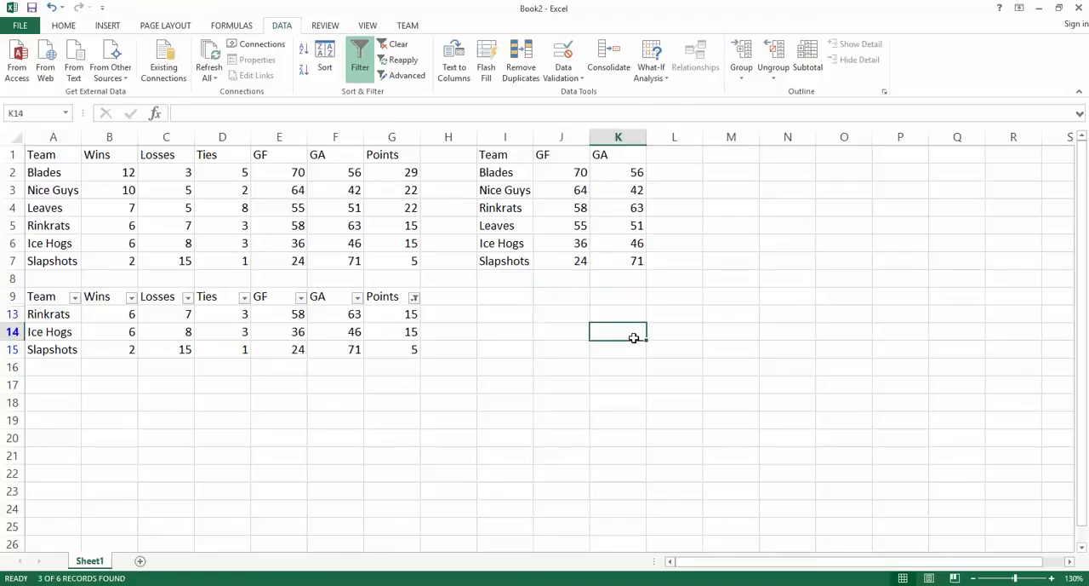
click(631, 300)
click(631, 318)
click(630, 333)
Step: Enter the labels Largest, Smallest and Total in cells J9, J13 and J14 below the goals table
click(566, 299)
text(L)
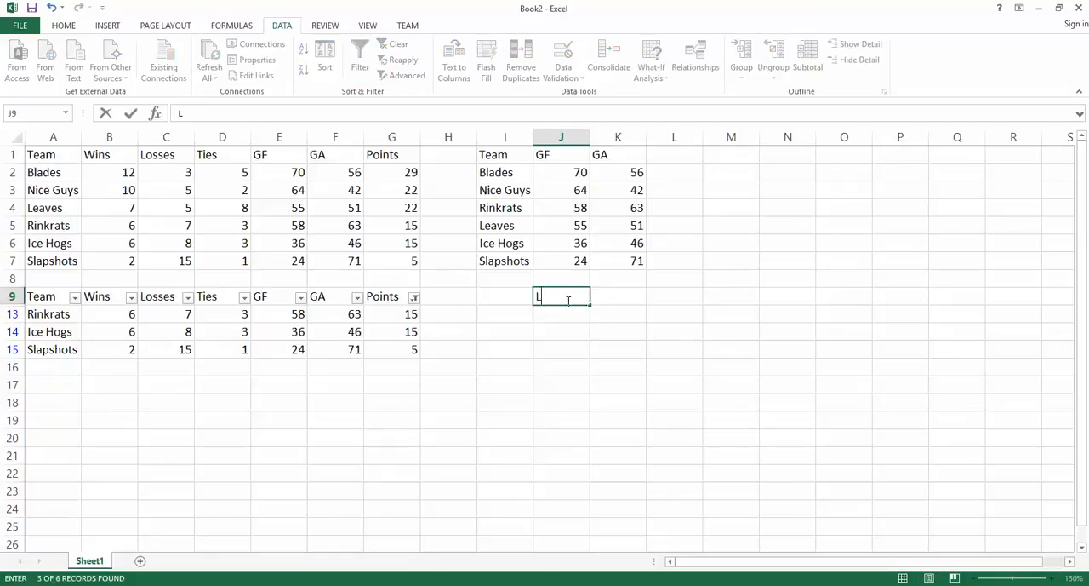
text(argest)
key(Return)
text(Sam)
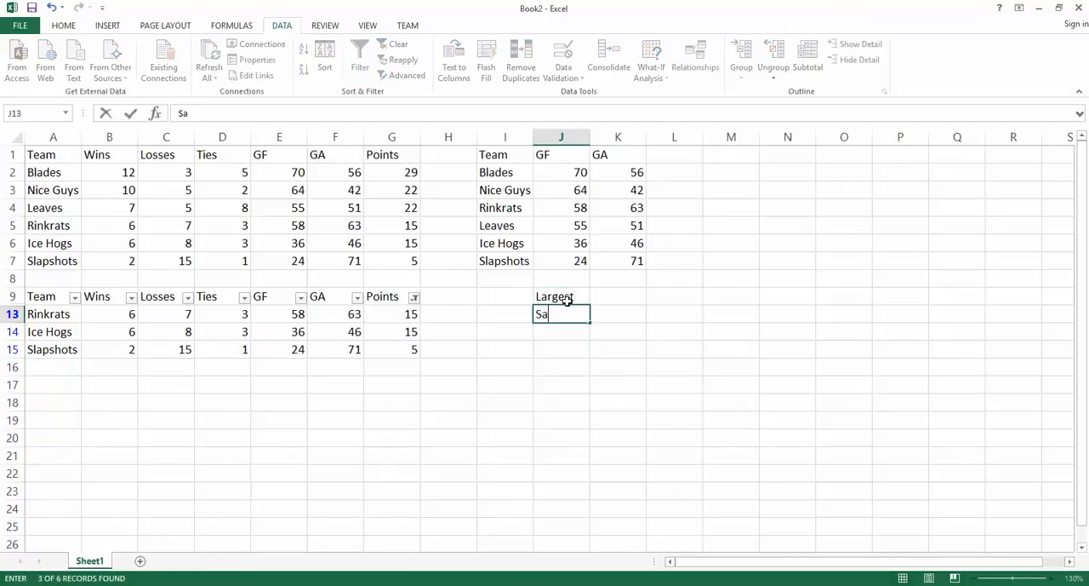
key(BackSpace)
key(BackSpace)
text(mallest)
key(Return)
text(Total)
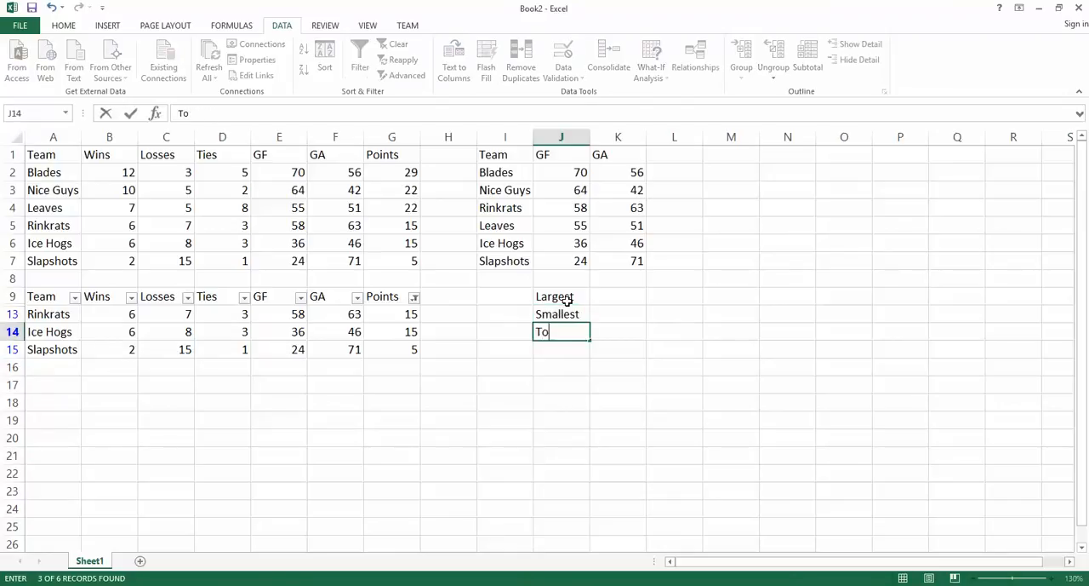
Step: Enter the formula =max(K2:K7) in K9 beside the Largest label to find the largest GA value
click(625, 296)
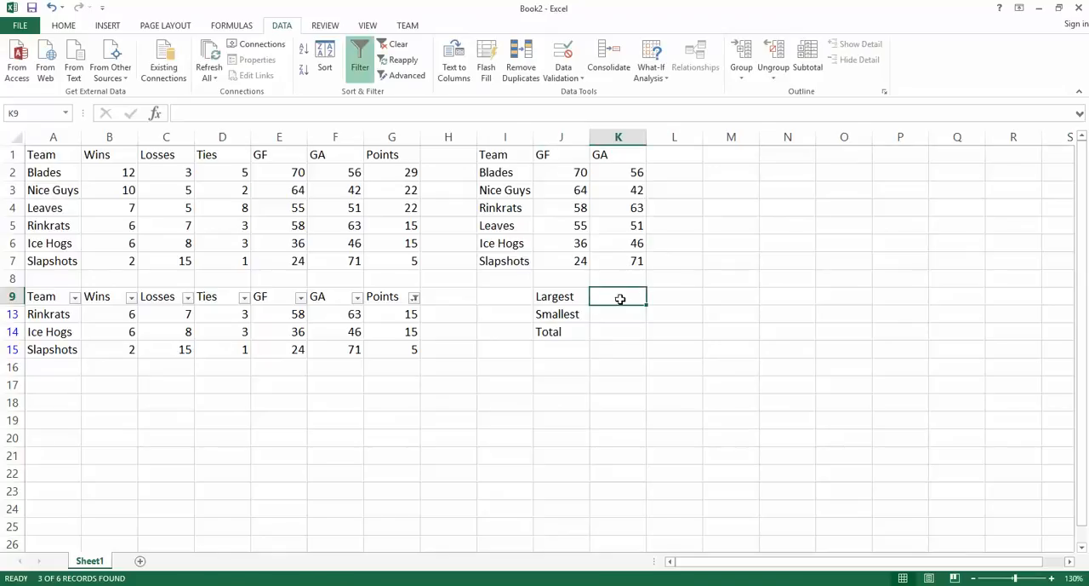
text(=)
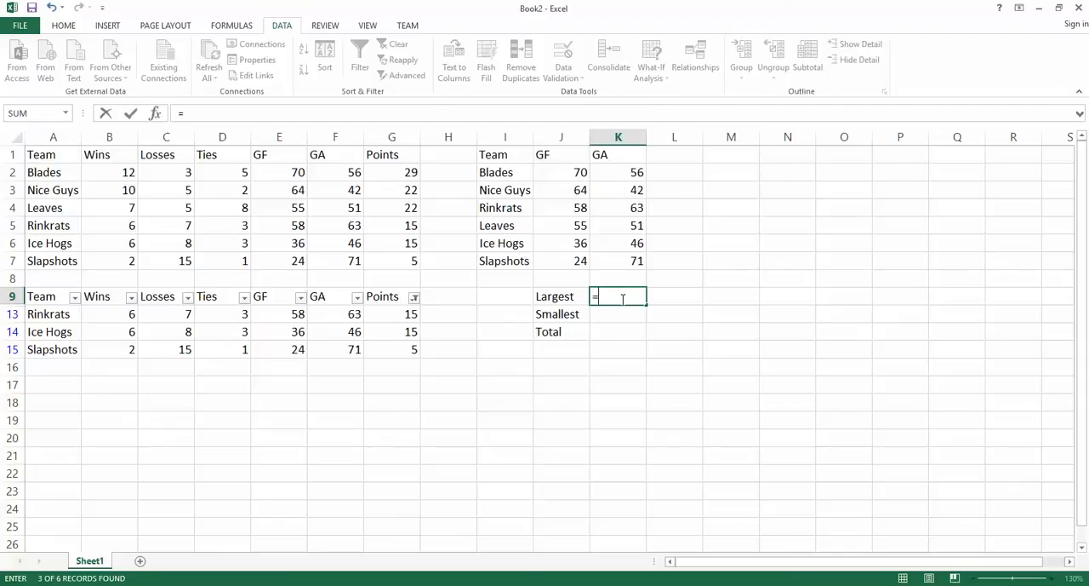
text(max)
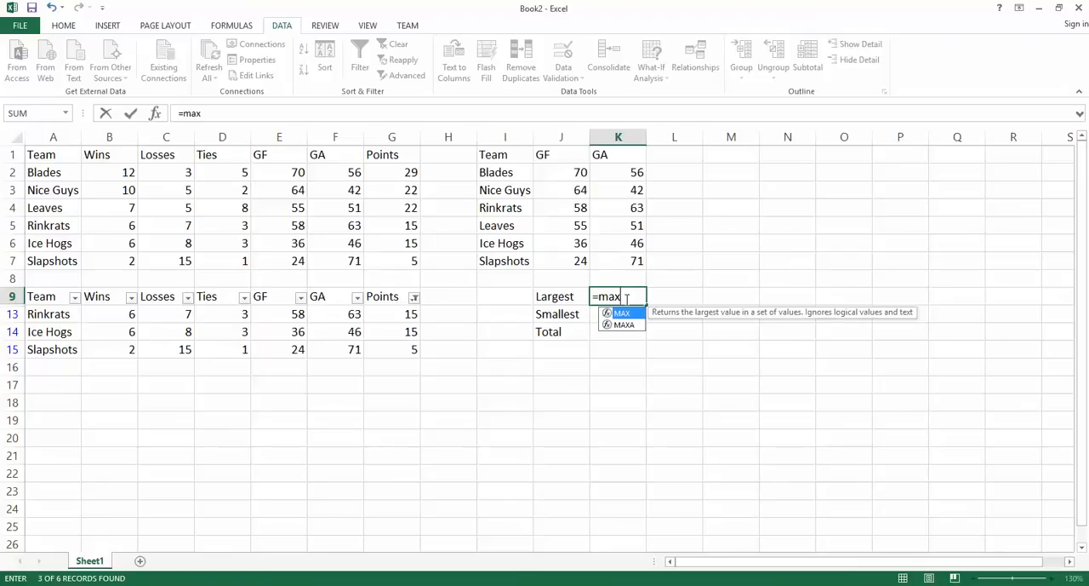
text(()
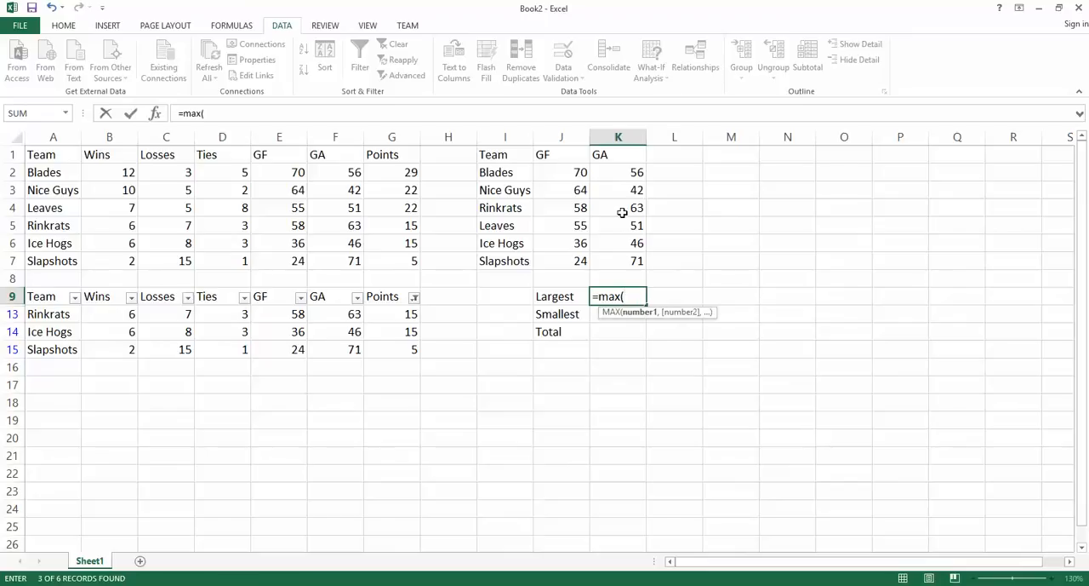
click(625, 172)
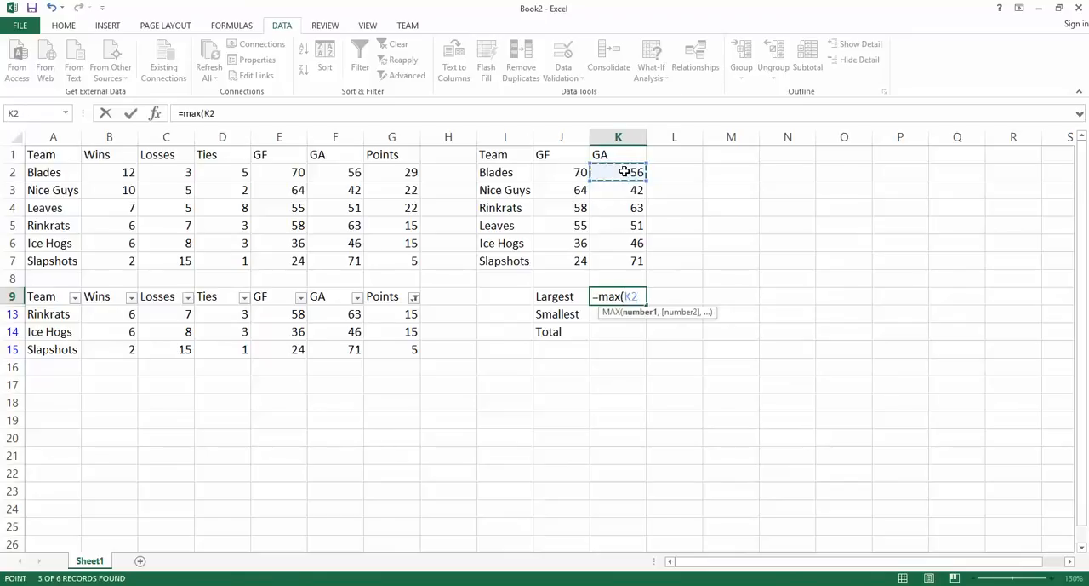
drag(625, 173, 629, 260)
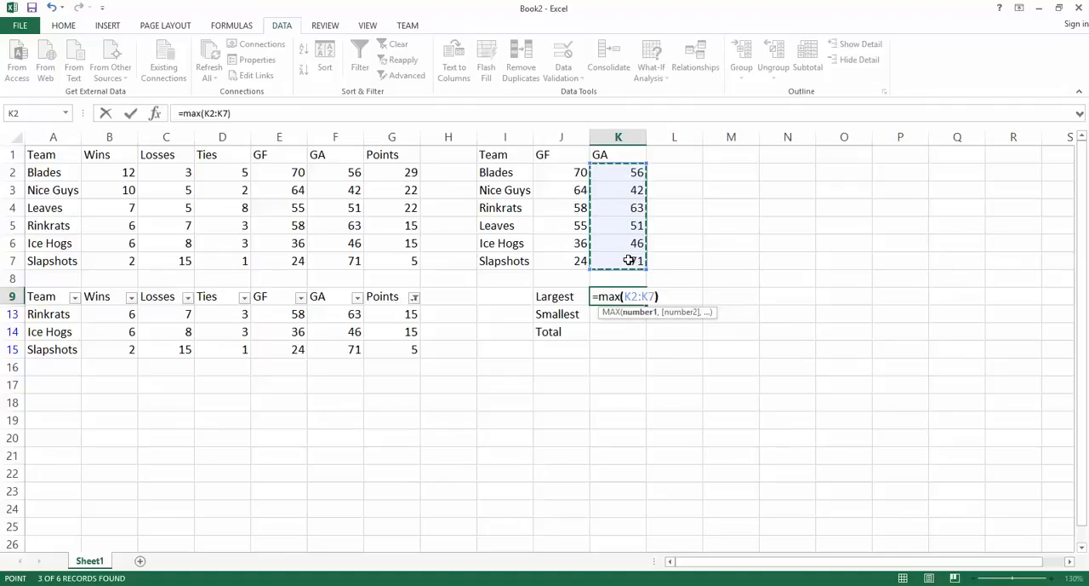
text())
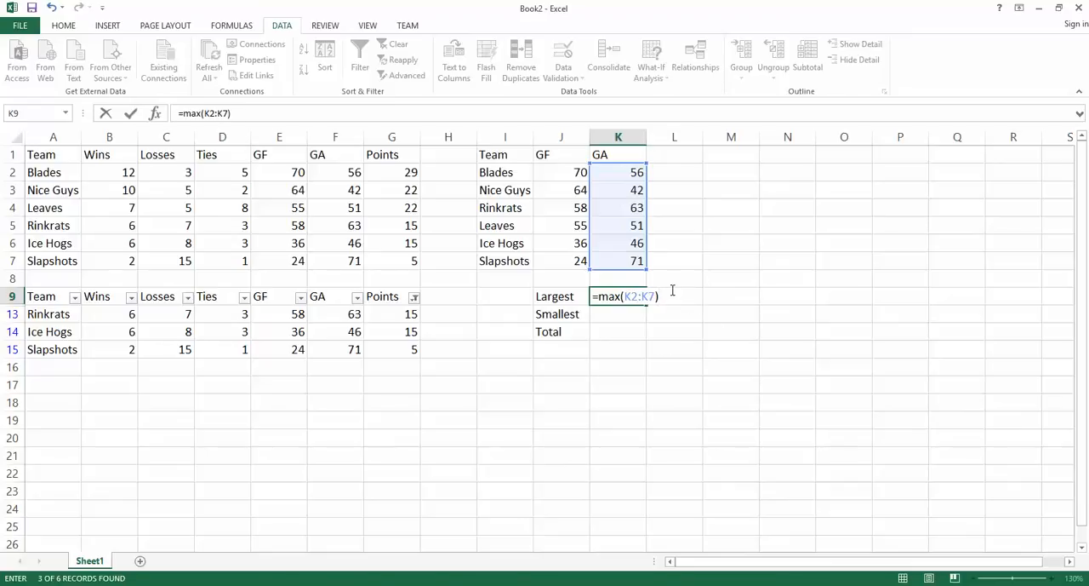
key(Return)
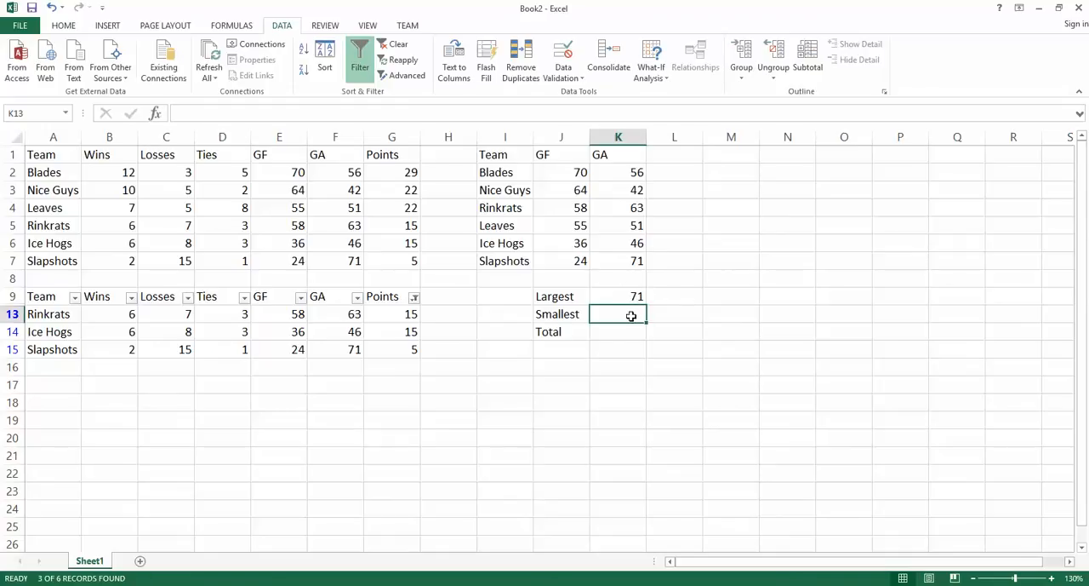
Step: Enter the formula =min(K2:K7) in K13 beside the Smallest label to find the smallest GA value
text(=)
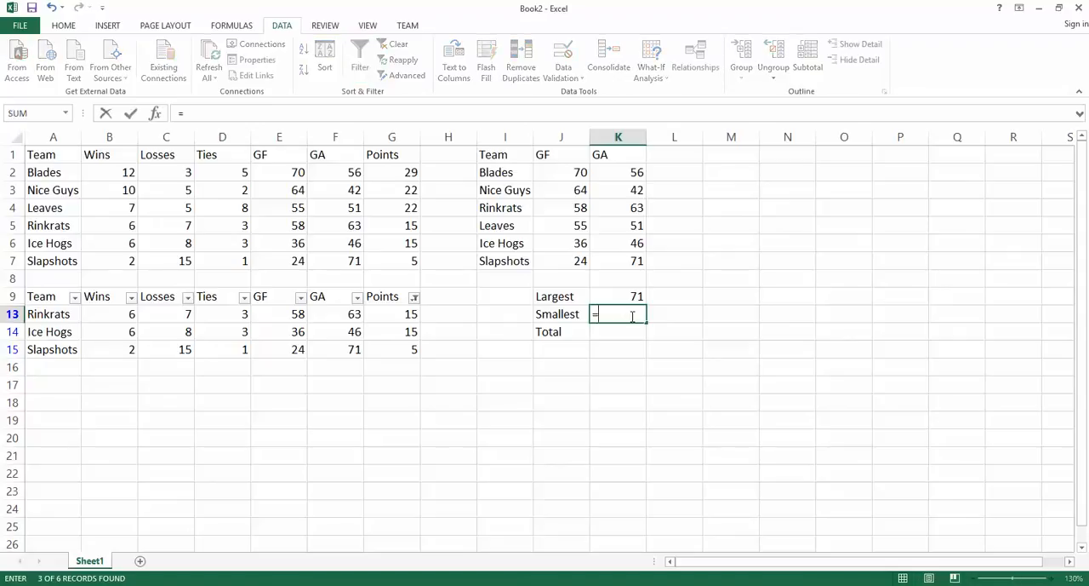
text(min)
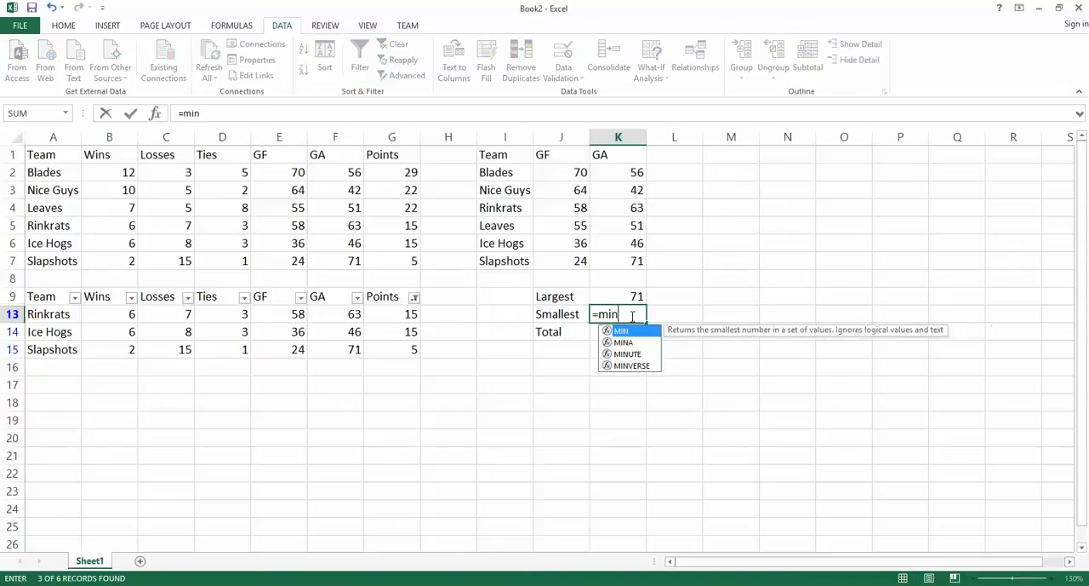
text(()
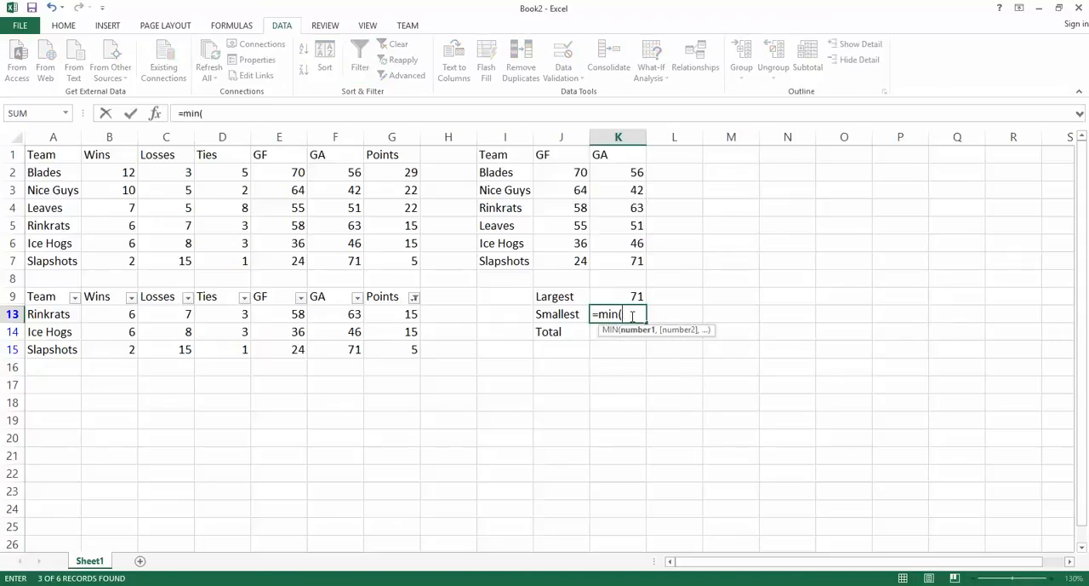
drag(630, 175, 640, 260)
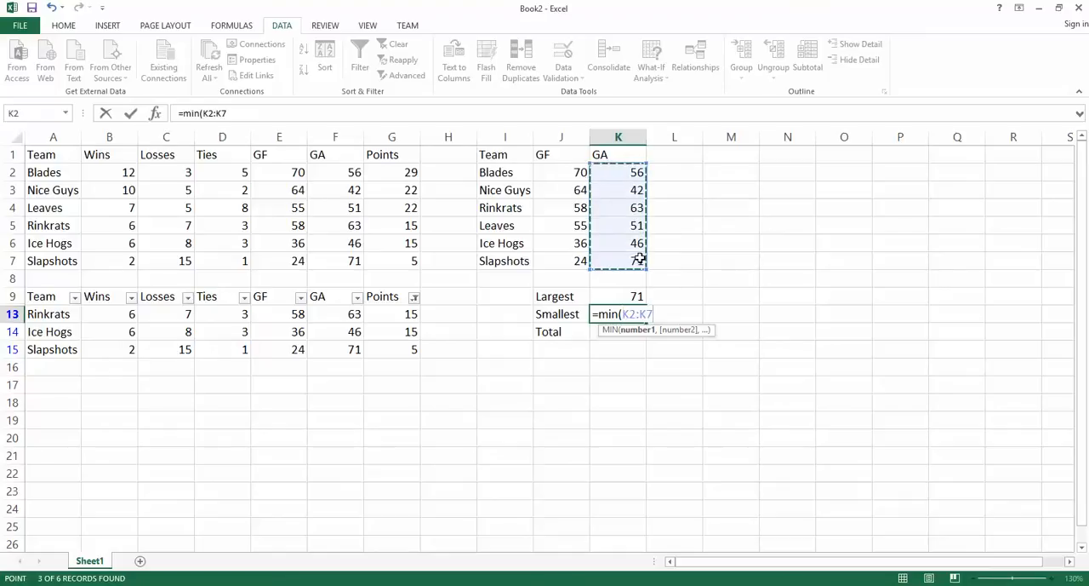
text())
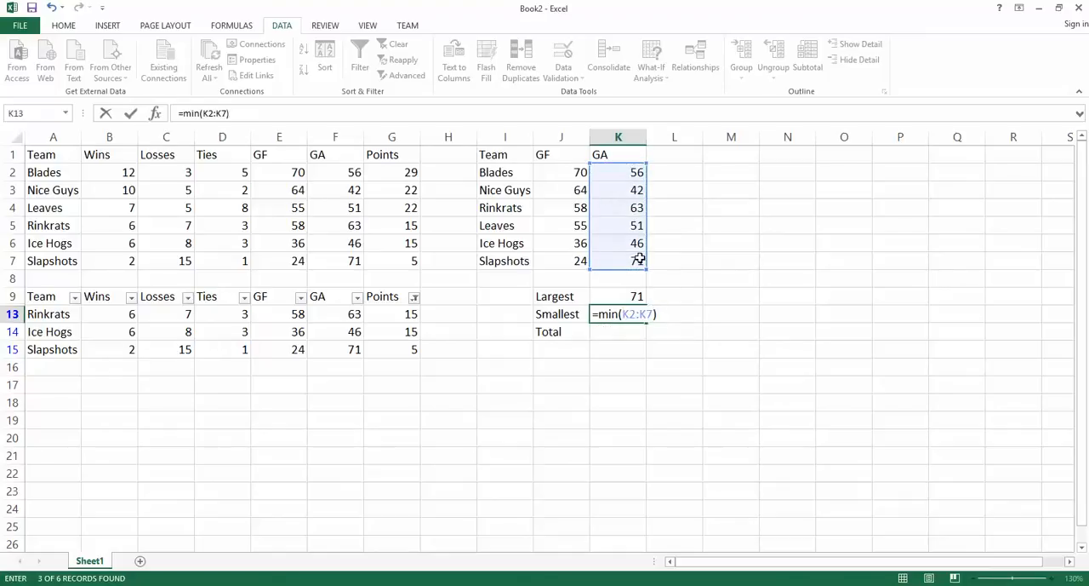
key(Return)
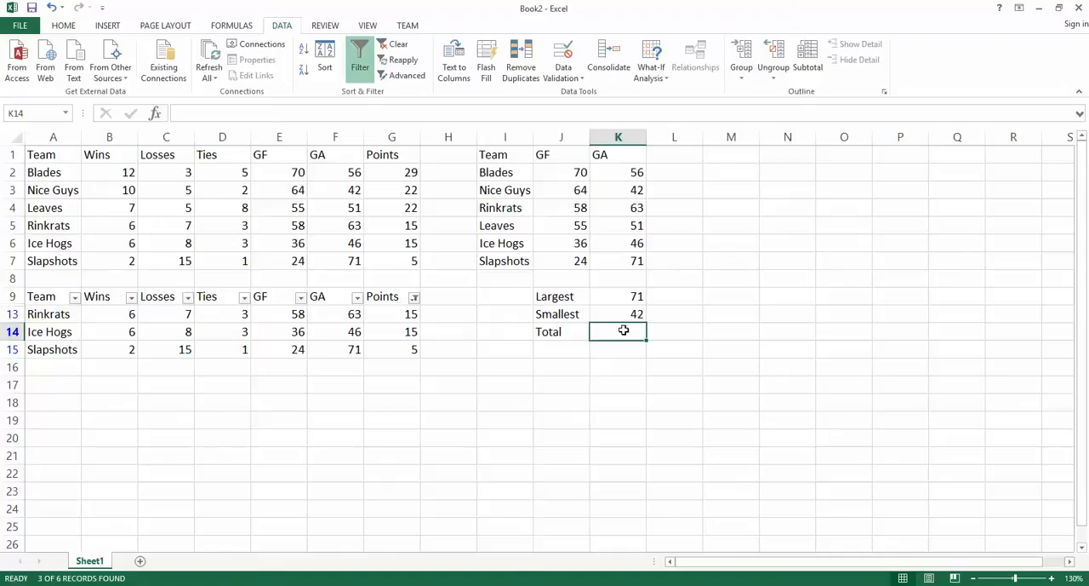
Step: Enter the formula =sum(K2:K7) in K14 beside the Total label to add up the GA values
text(=)
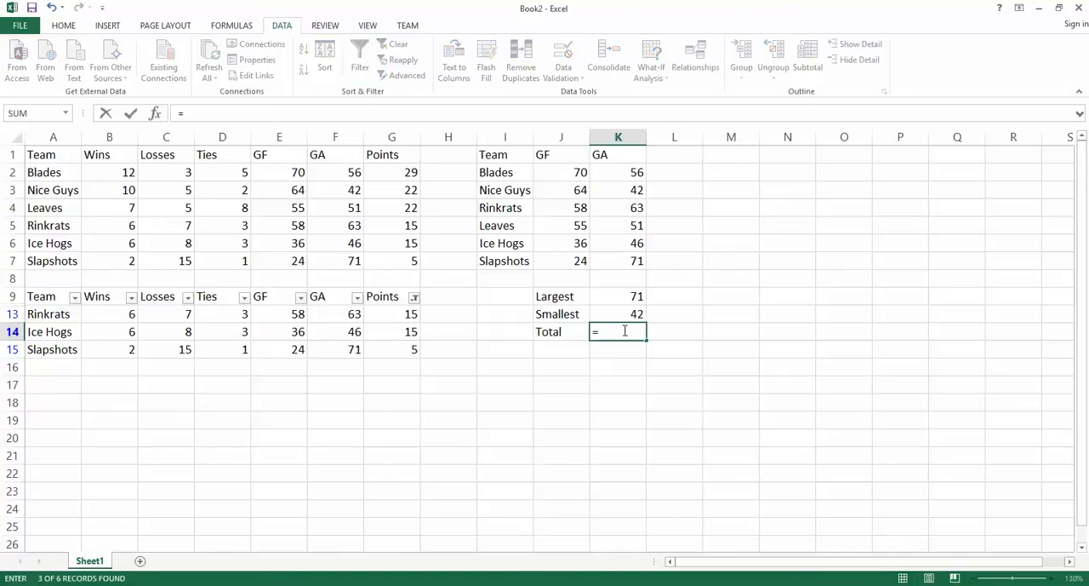
text(sum)
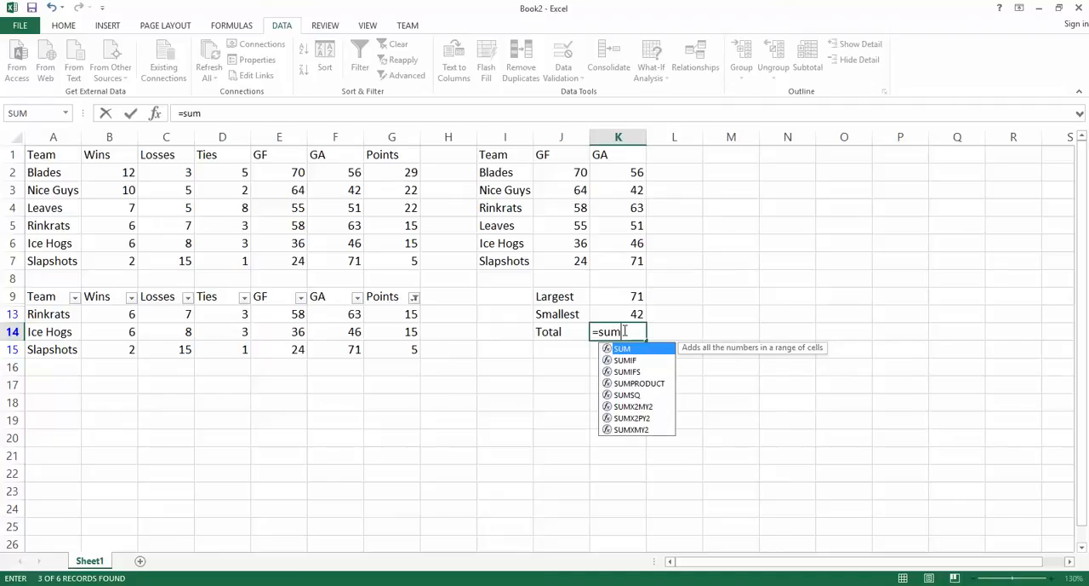
text(()
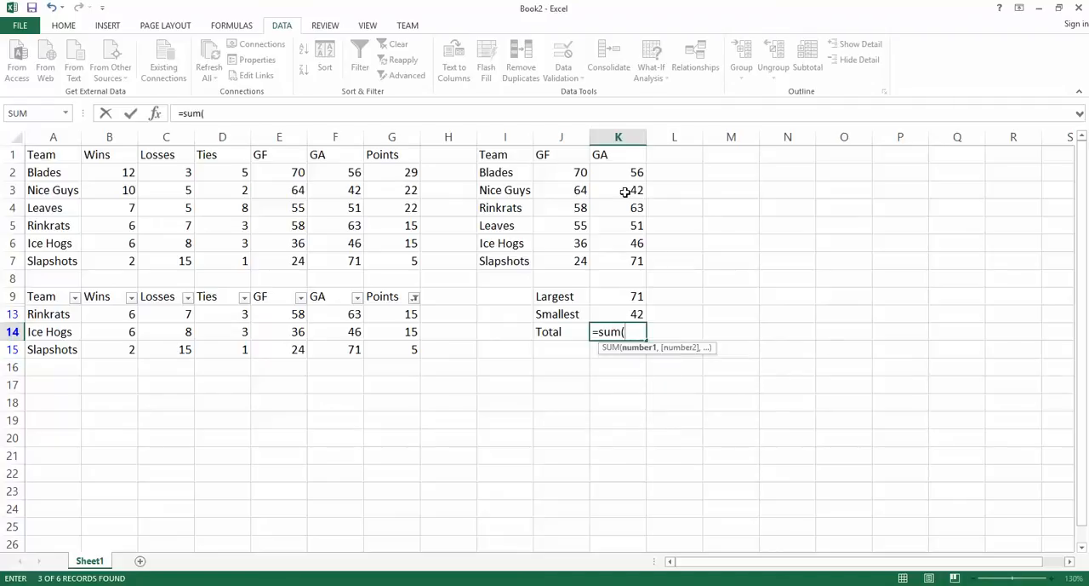
drag(634, 173, 637, 257)
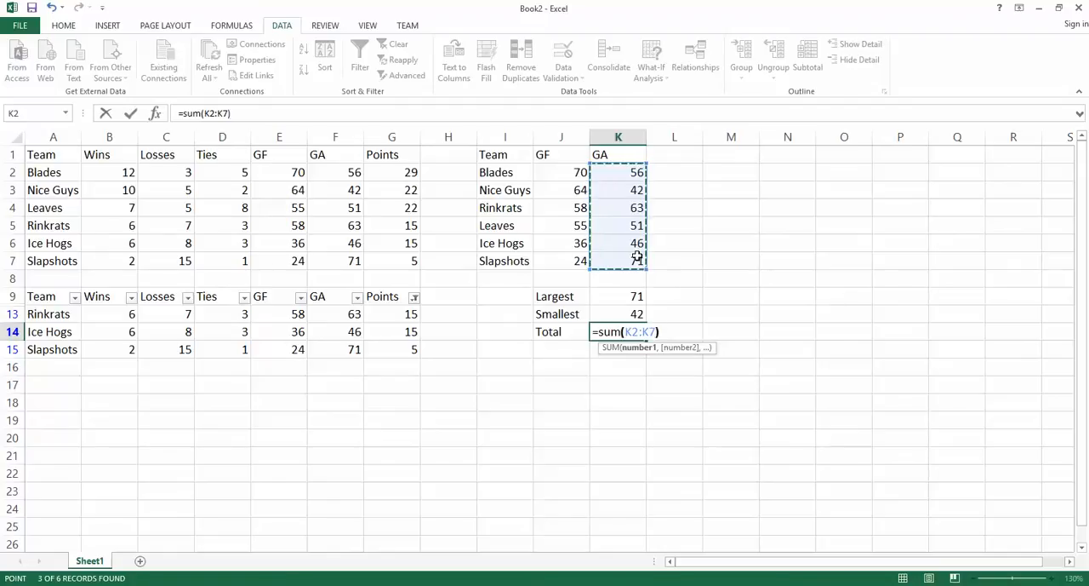
key(Return)
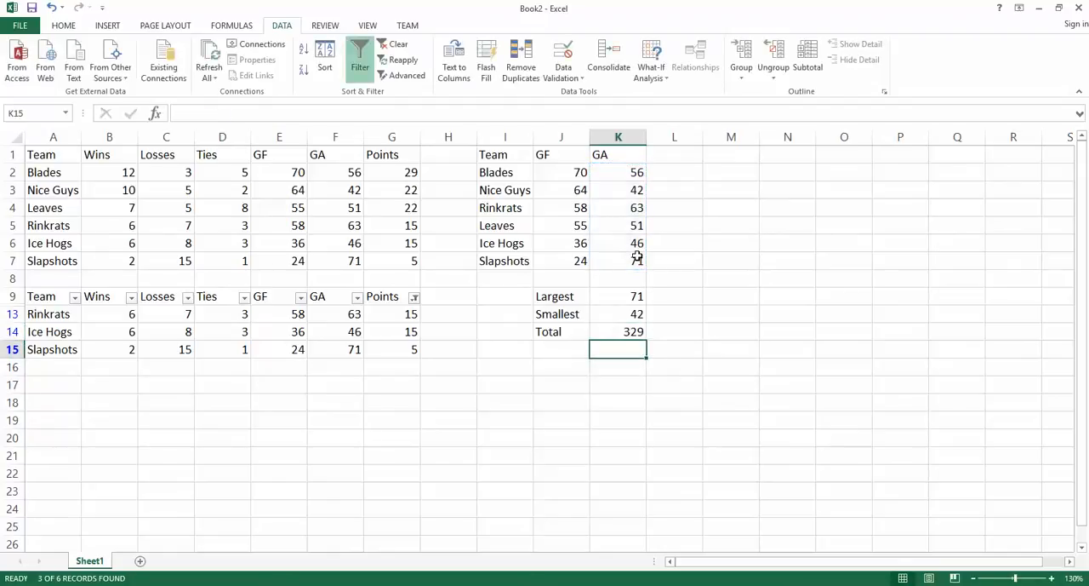